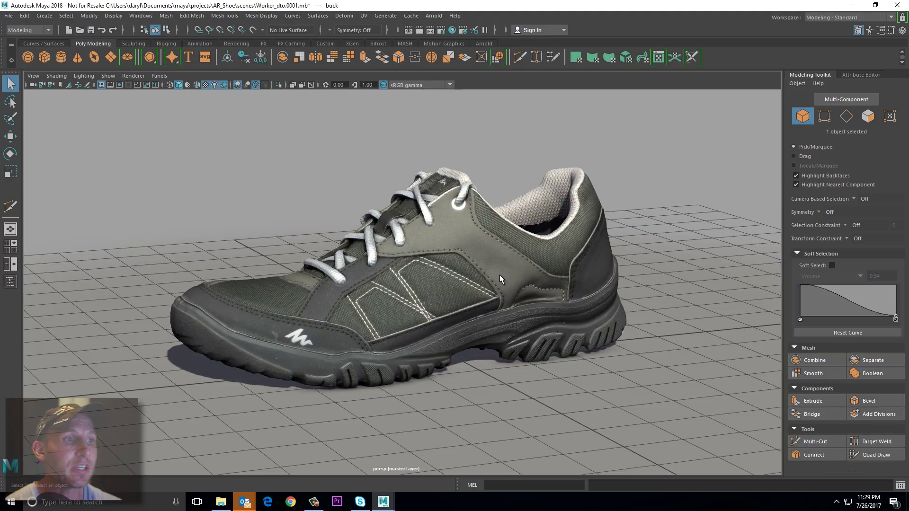
- Show the scene outliner, select Mesh_recap to examine its wireframe, and inspect the deselected scanned shoe from several angles
{"action": "left_click_drag", "start_coordinate": [440, 255], "coordinate": [456, 254], "text": "alt"}
{"action": "key", "text": "space"}
{"action": "left_click", "coordinate": [443, 197]}
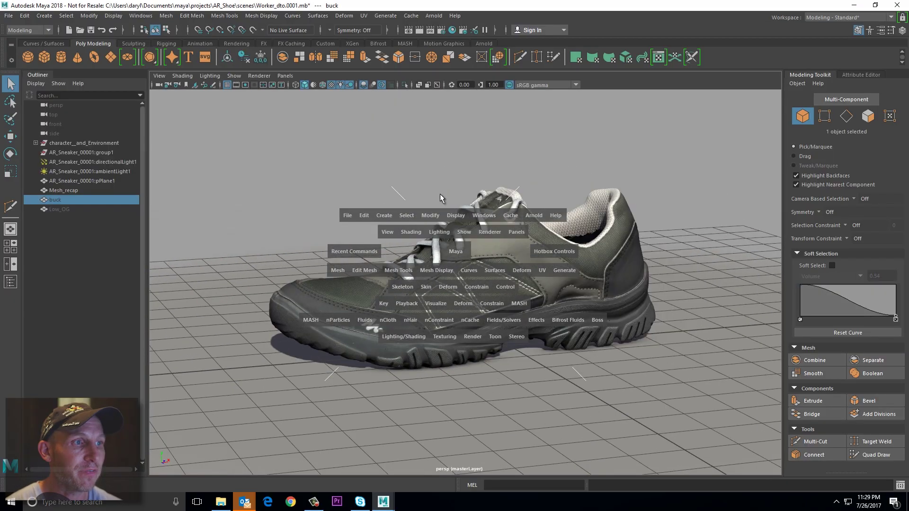
{"action": "left_click", "coordinate": [63, 190]}
{"action": "mouse_move", "coordinate": [503, 263]}
{"action": "left_mouse_down", "text": "alt"}
{"action": "mouse_move", "coordinate": [463, 264]}
{"action": "mouse_move", "coordinate": [525, 274]}
{"action": "mouse_move", "coordinate": [512, 266]}
{"action": "left_mouse_up", "text": "alt"}
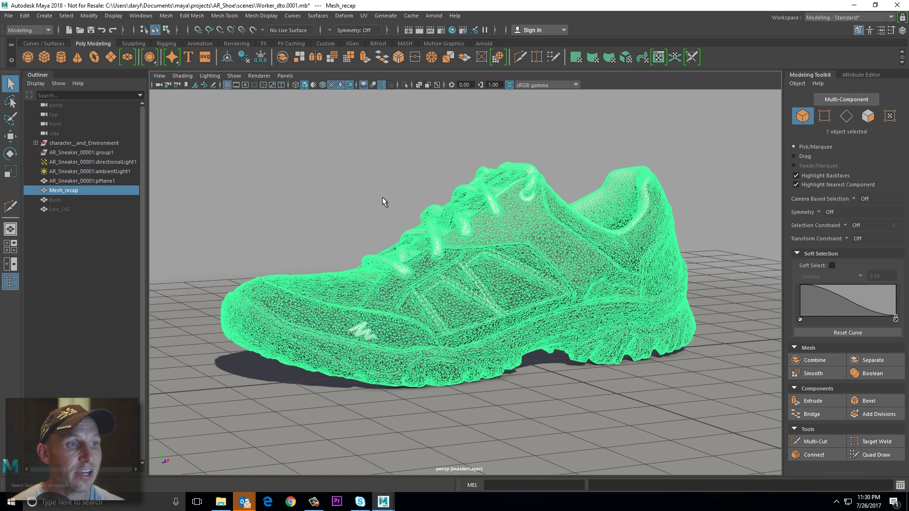
{"action": "right_click_drag", "start_coordinate": [458, 250], "coordinate": [483, 247], "text": "alt"}
{"action": "left_click_drag", "start_coordinate": [483, 247], "coordinate": [490, 251], "text": "alt"}
{"action": "left_click_drag", "start_coordinate": [460, 298], "coordinate": [474, 294], "text": "alt"}
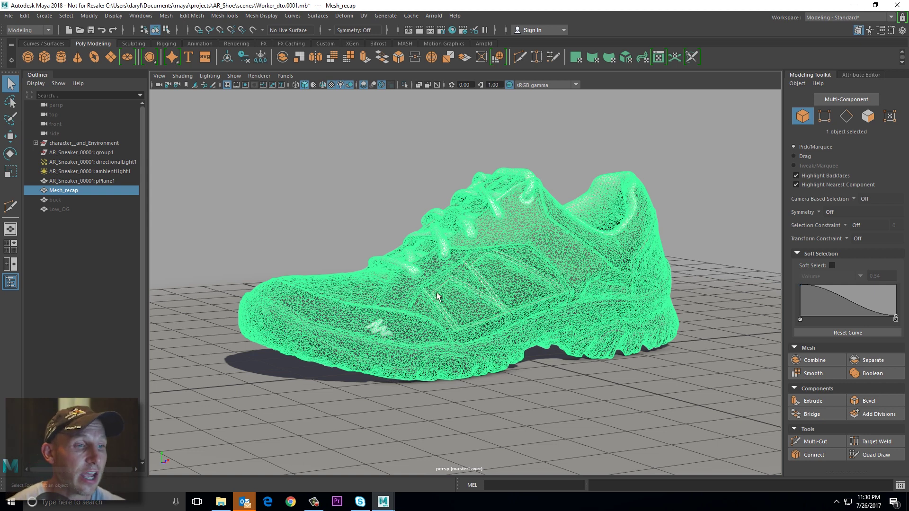
{"action": "left_click", "coordinate": [346, 230]}
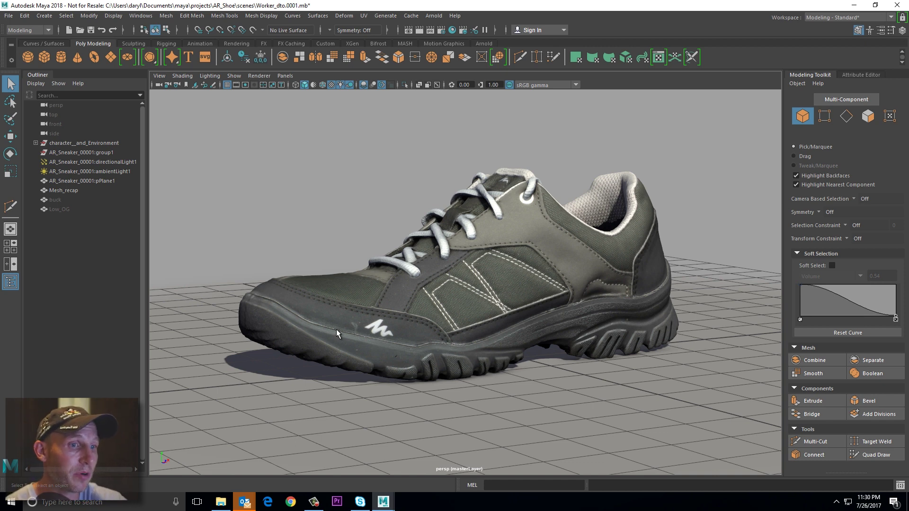
{"action": "left_click_drag", "start_coordinate": [356, 308], "coordinate": [303, 310], "text": "alt"}
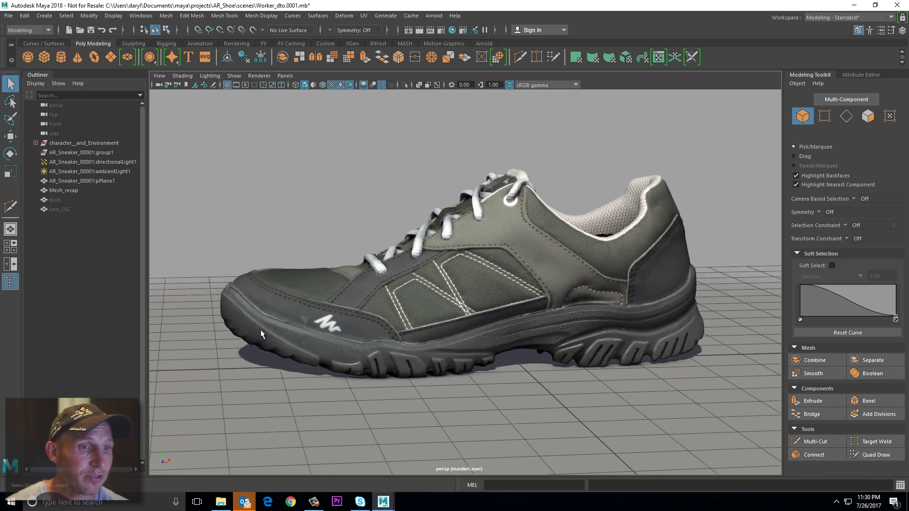
{"action": "left_click_drag", "start_coordinate": [266, 314], "coordinate": [281, 316], "text": "alt"}
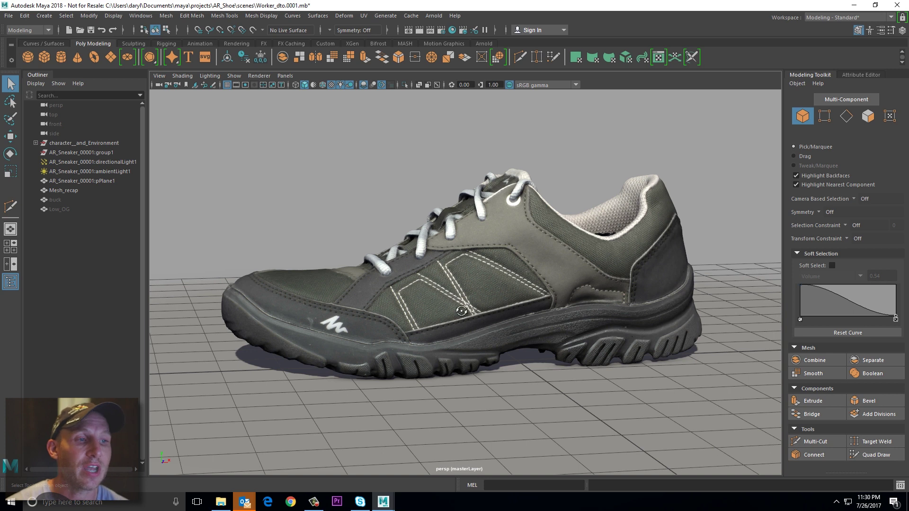
{"action": "left_click_drag", "start_coordinate": [462, 311], "coordinate": [470, 314], "text": "alt"}
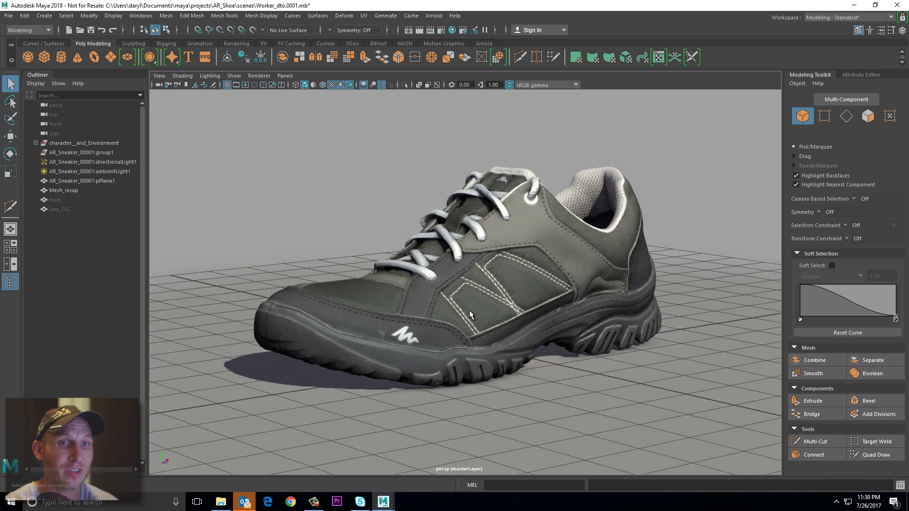
{"action": "left_click_drag", "start_coordinate": [487, 217], "coordinate": [514, 222], "text": "alt"}
{"action": "mouse_move", "coordinate": [514, 222]}
{"action": "right_mouse_down", "text": "alt"}
{"action": "mouse_move", "coordinate": [527, 225]}
{"action": "mouse_move", "coordinate": [498, 229]}
{"action": "right_mouse_up", "text": "alt"}
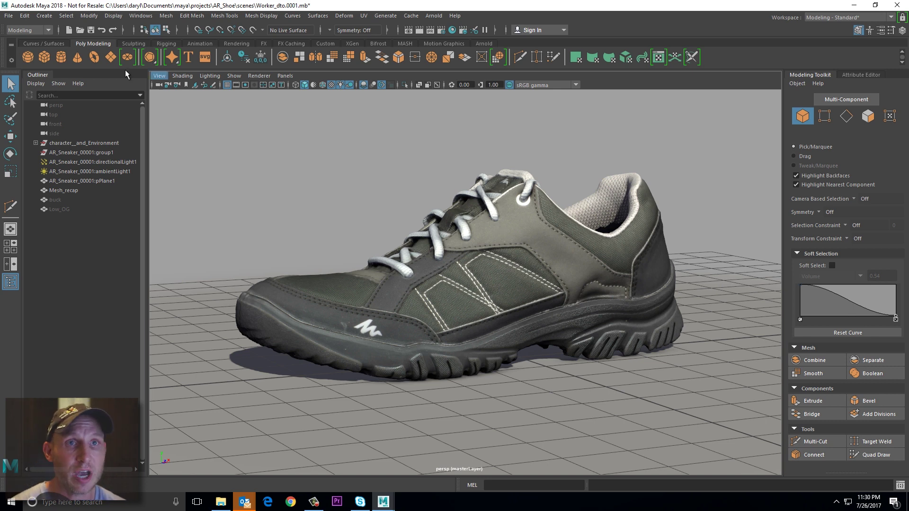
- Create a polygon cube, scale it up uniformly and raise it into the middle of the shoe
{"action": "right_click_drag", "start_coordinate": [429, 241], "coordinate": [557, 334], "text": "shift"}
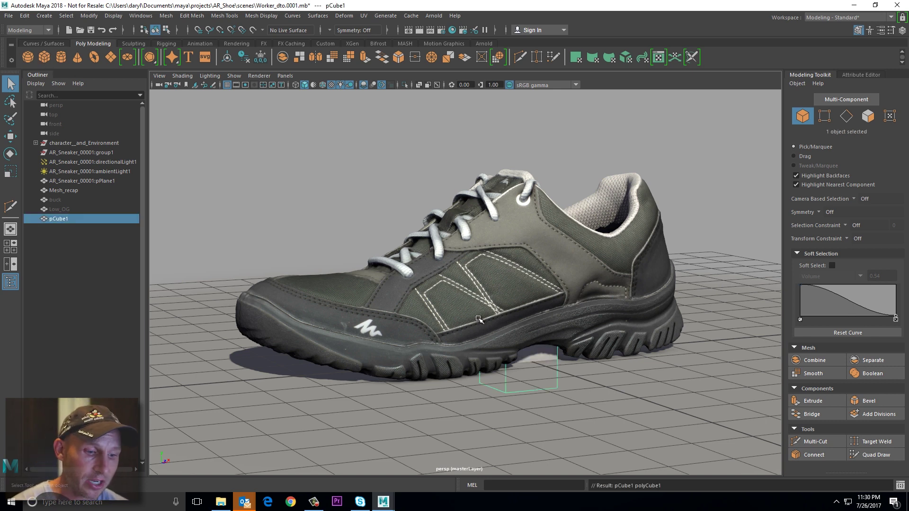
{"action": "key", "text": "r"}
{"action": "left_click_drag", "start_coordinate": [518, 358], "coordinate": [568, 356]}
{"action": "key", "text": "w"}
{"action": "left_click_drag", "start_coordinate": [517, 274], "coordinate": [512, 199]}
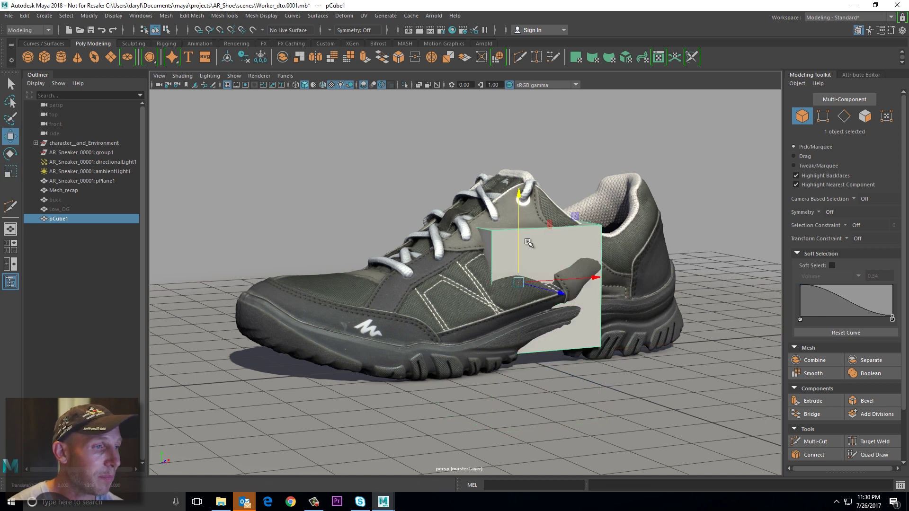
- Scale the cube's height and width so that it spans the shoe's midsection
{"action": "left_click_drag", "start_coordinate": [598, 230], "coordinate": [561, 274], "text": "alt"}
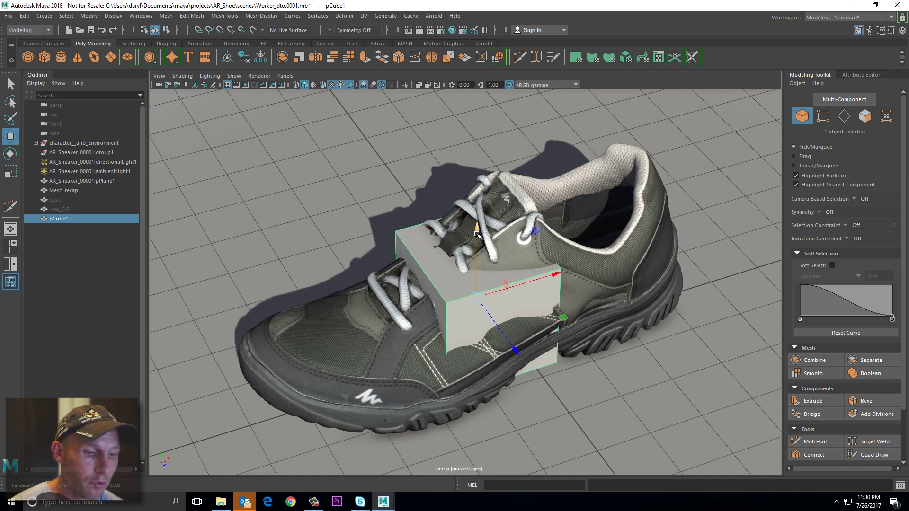
{"action": "key", "text": "r"}
{"action": "left_click_drag", "start_coordinate": [477, 230], "coordinate": [504, 228]}
{"action": "key", "text": "w"}
{"action": "key", "text": "r"}
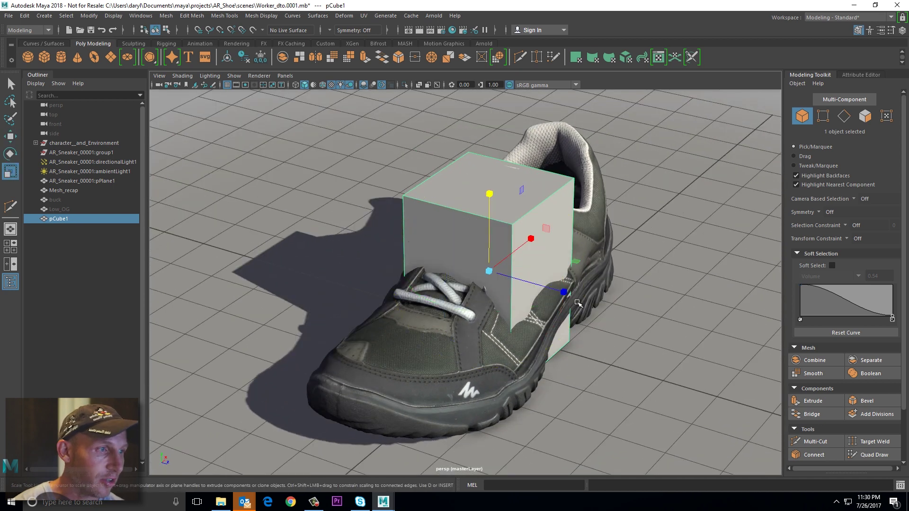
{"action": "left_click_drag", "start_coordinate": [564, 291], "coordinate": [661, 193]}
{"action": "left_click_drag", "start_coordinate": [409, 158], "coordinate": [592, 156], "text": "alt"}
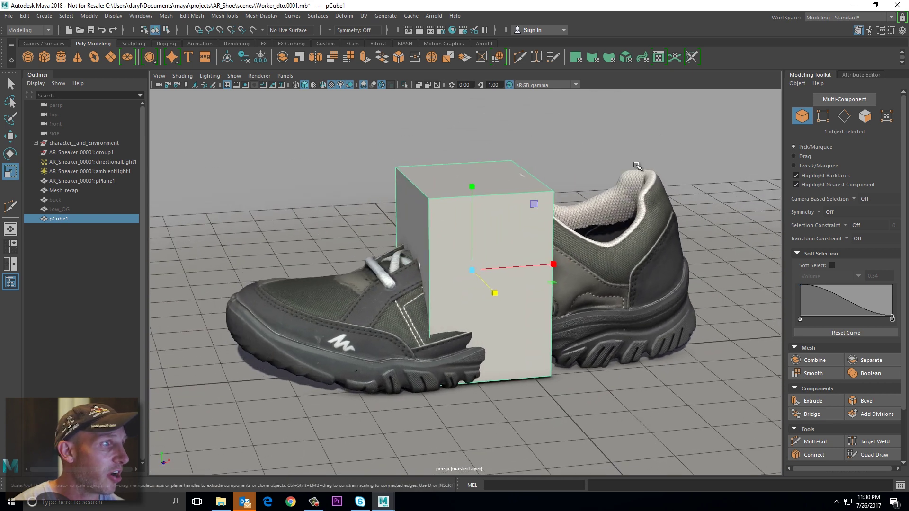
- In multi-component mode, move the cube's edges so its top slopes down along the laces and its sides fit the shoe
{"action": "left_click", "coordinate": [848, 106]}
{"action": "left_click_drag", "start_coordinate": [450, 226], "coordinate": [213, 216], "text": "alt"}
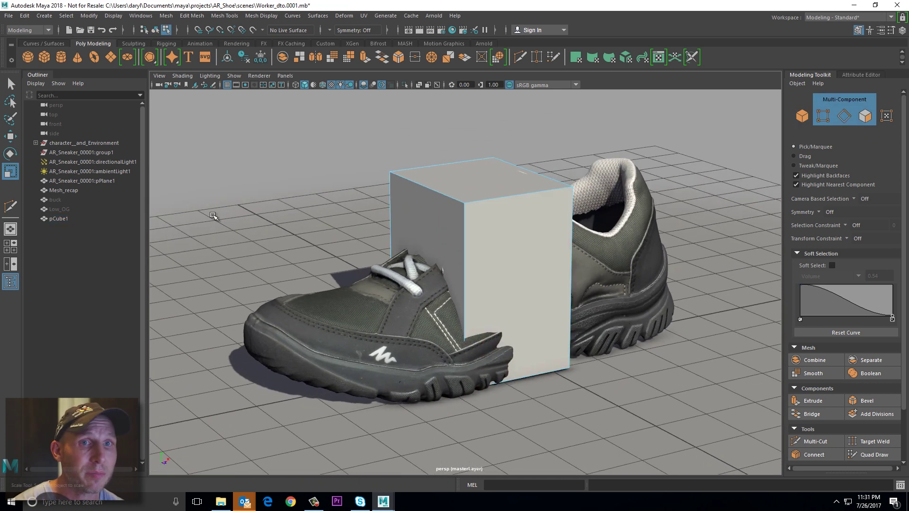
{"action": "left_click", "coordinate": [12, 139]}
{"action": "left_click_drag", "start_coordinate": [299, 220], "coordinate": [364, 214], "text": "alt"}
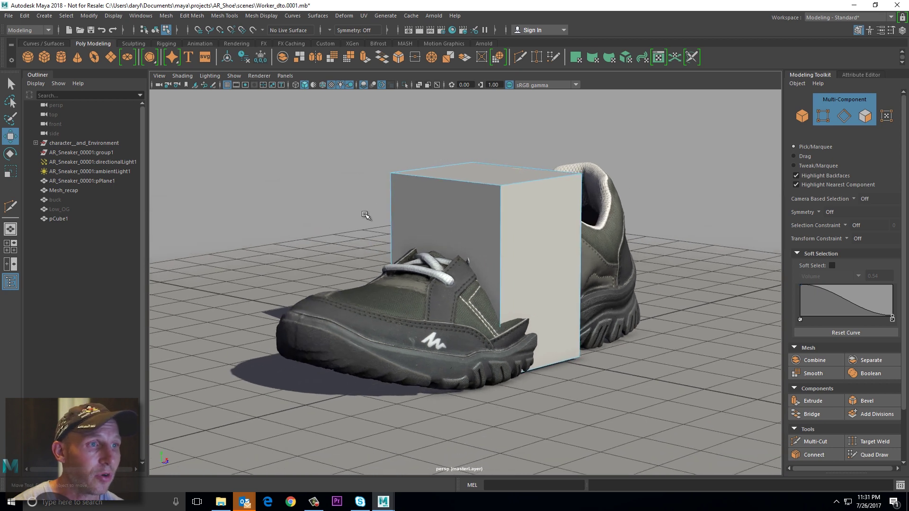
{"action": "middle_click_drag", "start_coordinate": [369, 210], "coordinate": [350, 237], "text": "alt"}
{"action": "left_click_drag", "start_coordinate": [430, 207], "coordinate": [532, 280]}
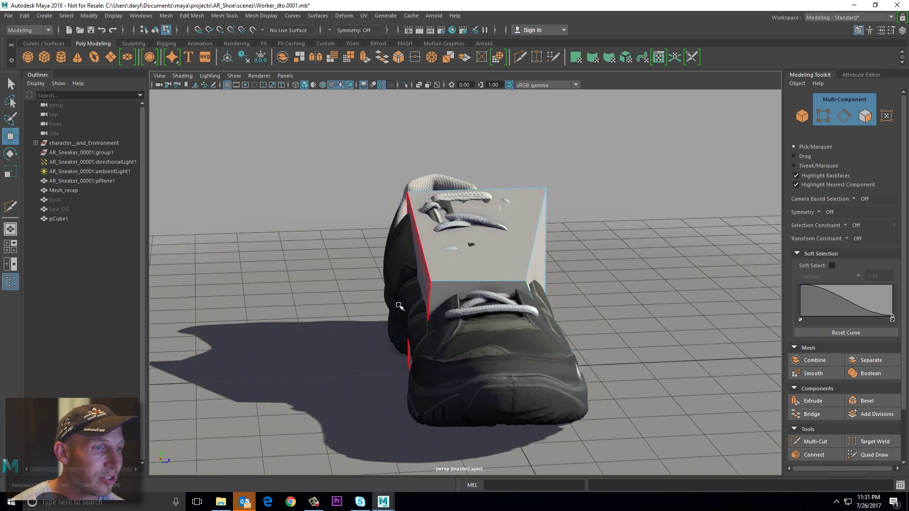
{"action": "mouse_move", "coordinate": [417, 369]}
{"action": "left_mouse_down", "text": "alt"}
{"action": "mouse_move", "coordinate": [463, 376]}
{"action": "mouse_move", "coordinate": [416, 385]}
{"action": "left_mouse_up", "text": "alt"}
{"action": "left_click", "coordinate": [420, 392]}
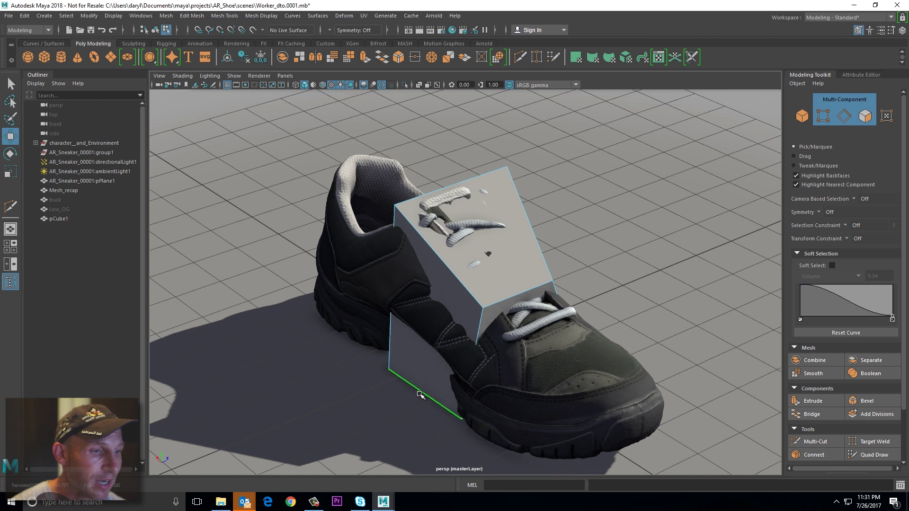
{"action": "left_click", "coordinate": [527, 149]}
{"action": "left_click_drag", "start_coordinate": [459, 216], "coordinate": [558, 199], "text": "alt"}
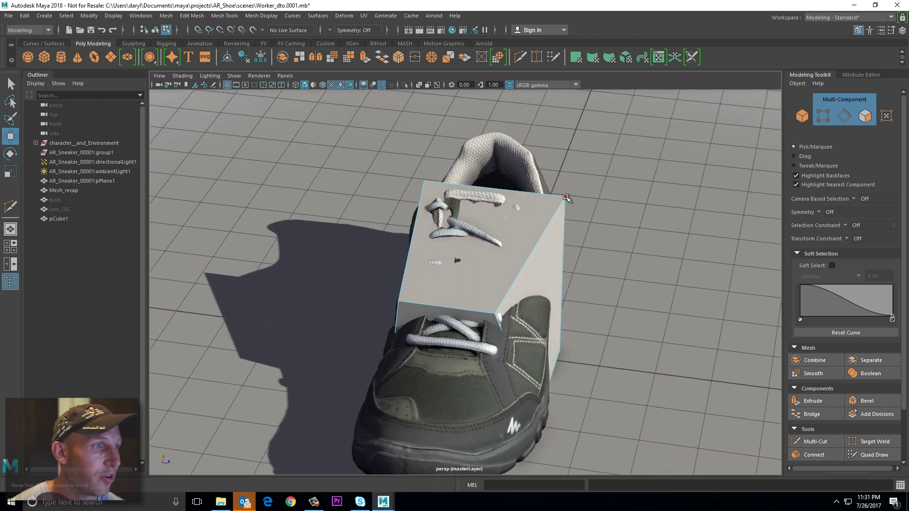
- Extrude the cube's front face toward the toe in successive sections and lower their tops to follow the shoe
{"action": "left_click_drag", "start_coordinate": [565, 196], "coordinate": [397, 326], "text": "alt"}
{"action": "left_click", "coordinate": [501, 285]}
{"action": "left_click", "coordinate": [398, 298]}
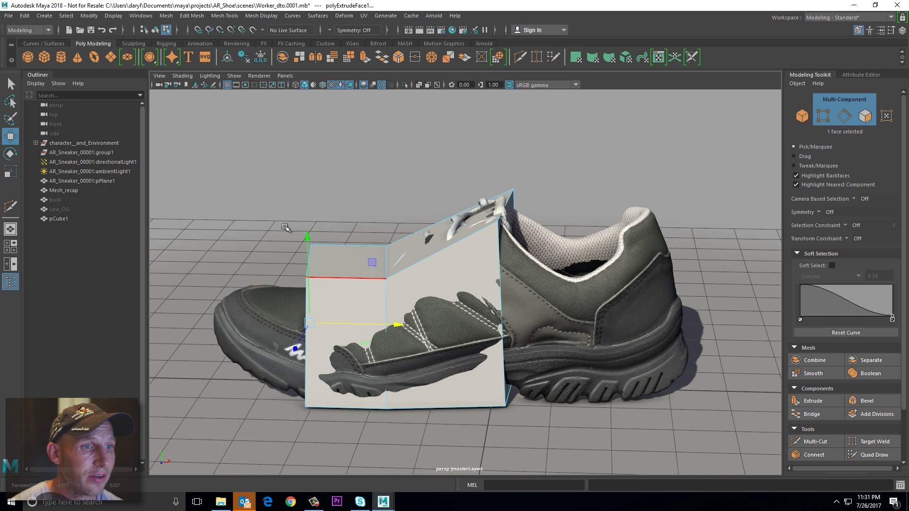
{"action": "left_click", "coordinate": [306, 222]}
{"action": "left_click_drag", "start_coordinate": [307, 221], "coordinate": [471, 320], "text": "alt"}
{"action": "left_click", "coordinate": [413, 334]}
{"action": "key", "text": "alt+d"}
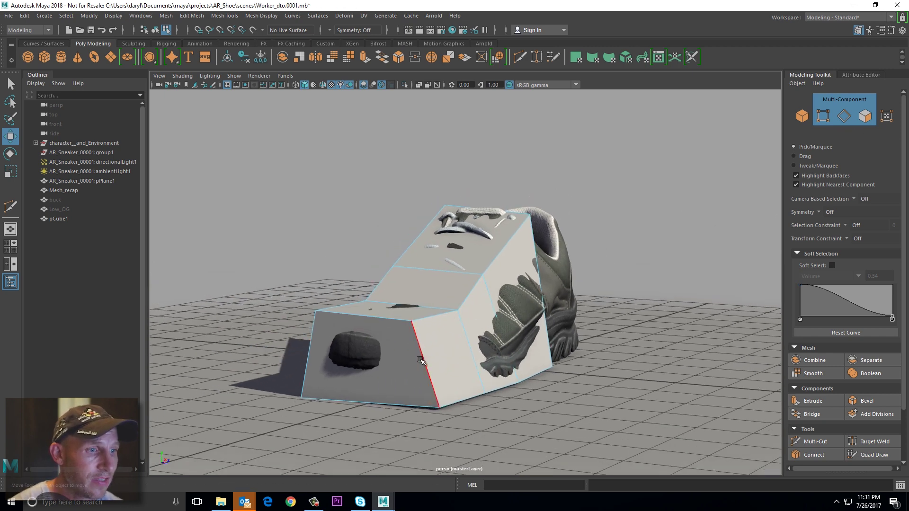
- Move the edge and corners of the block's toe face inward and upward to match the shoe's toe
{"action": "left_click_drag", "start_coordinate": [422, 360], "coordinate": [403, 362]}
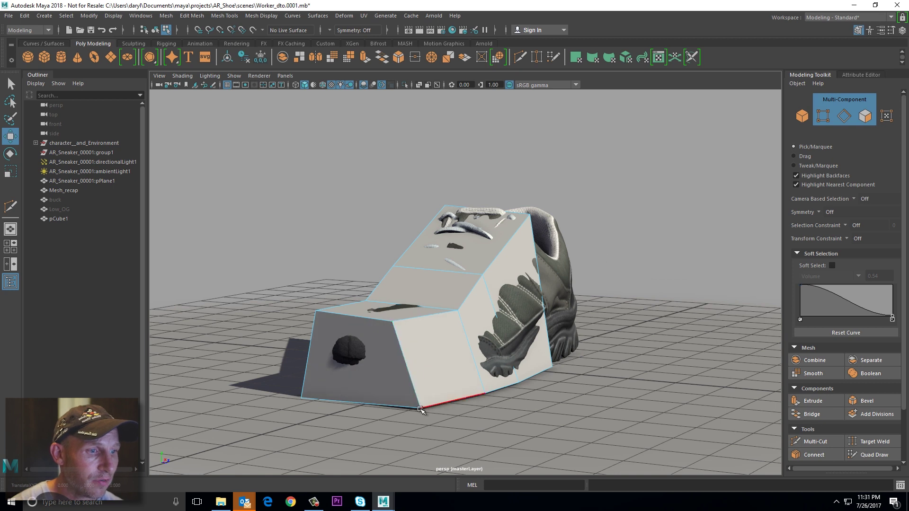
{"action": "left_click_drag", "start_coordinate": [419, 408], "coordinate": [393, 379]}
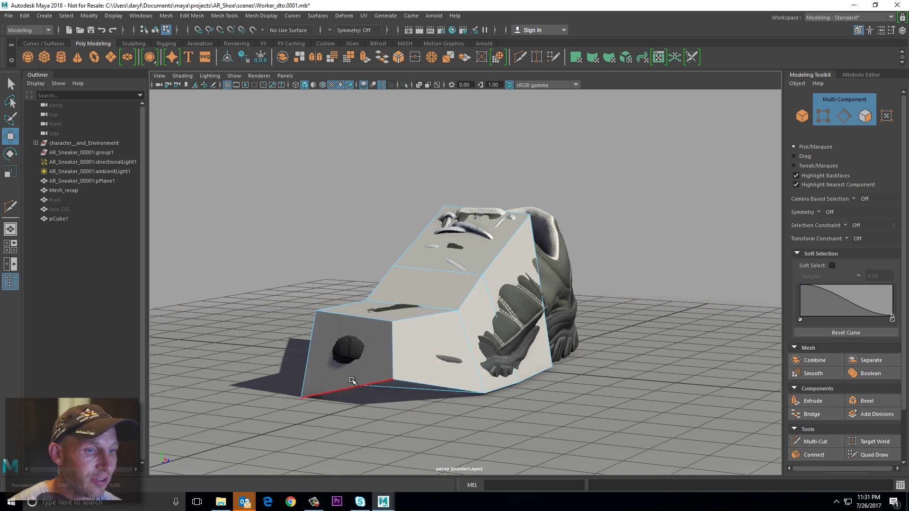
{"action": "left_click_drag", "start_coordinate": [300, 398], "coordinate": [317, 370]}
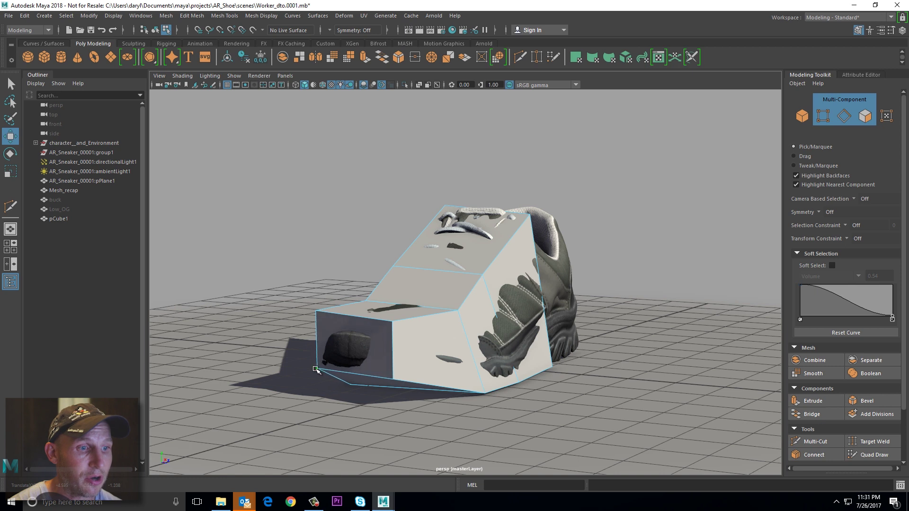
{"action": "mouse_move", "coordinate": [316, 310]}
{"action": "left_mouse_down"}
{"action": "mouse_move", "coordinate": [324, 329]}
{"action": "mouse_move", "coordinate": [320, 319]}
{"action": "left_mouse_up"}
- Extrude the block's back face toward the heel and lower the top edge at the ankle opening
{"action": "left_click_drag", "start_coordinate": [402, 308], "coordinate": [213, 336], "text": "alt"}
{"action": "left_click", "coordinate": [477, 263]}
{"action": "left_click_drag", "start_coordinate": [477, 263], "coordinate": [715, 364], "text": "alt"}
{"action": "key", "text": "ctrl+e"}
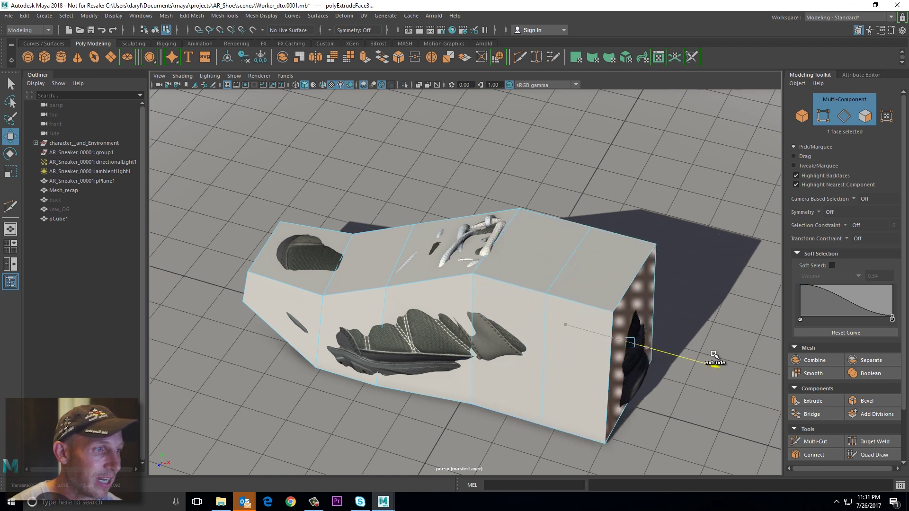
{"action": "left_click", "coordinate": [574, 265]}
{"action": "left_click_drag", "start_coordinate": [571, 226], "coordinate": [525, 227]}
- Return to object mode and delete the pCube1 practice block
{"action": "right_click", "coordinate": [522, 227]}
{"action": "left_click", "coordinate": [555, 215]}
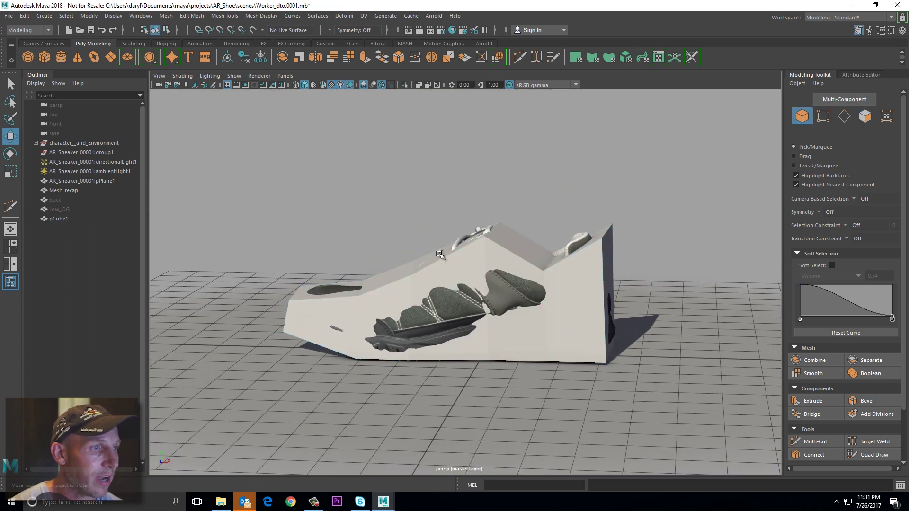
{"action": "left_click", "coordinate": [61, 218]}
{"action": "key", "text": "Delete"}
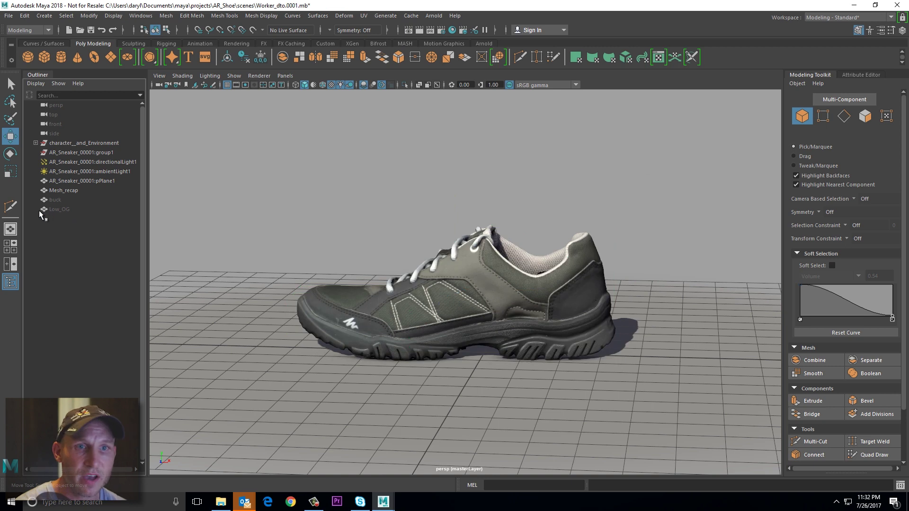
- Unhide the buck mesh so that it surrounds the scanned shoe
{"action": "left_click", "coordinate": [59, 200]}
{"action": "key", "text": "h"}
{"action": "left_click_drag", "start_coordinate": [325, 208], "coordinate": [329, 281], "text": "alt"}
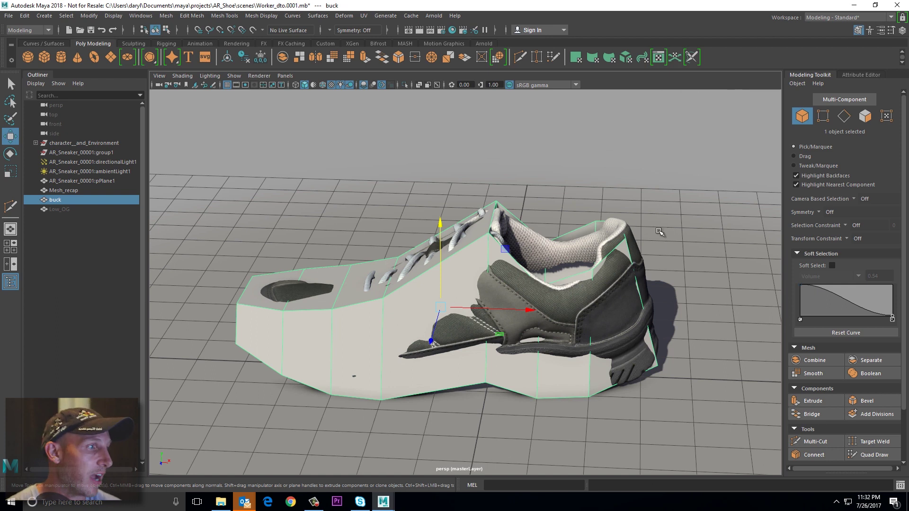
- Slice the buck lengthwise from toe to heel with the Multi-Cut tool in the top view
{"action": "scroll", "coordinate": [905, 337], "scroll_direction": "down", "scroll_amount": 3}
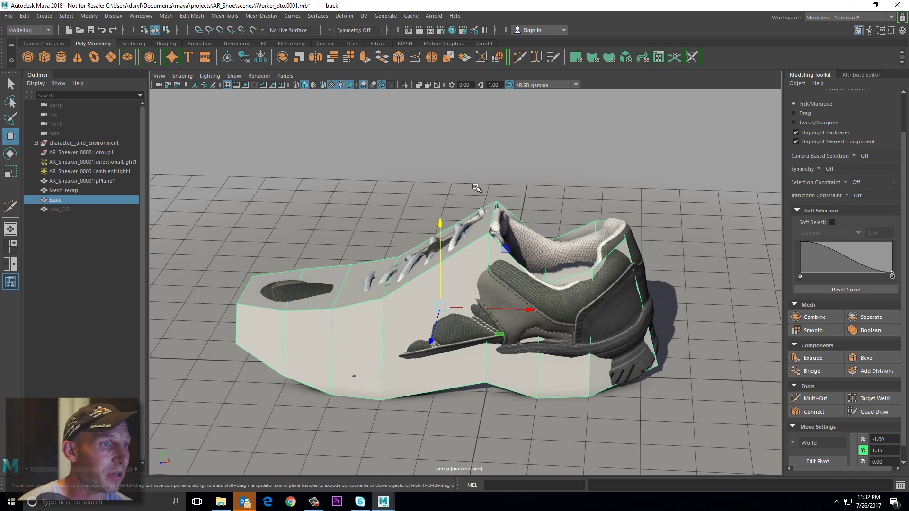
{"action": "left_click_drag", "start_coordinate": [475, 199], "coordinate": [487, 227], "text": "alt"}
{"action": "key", "text": "space"}
{"action": "left_click_drag", "start_coordinate": [459, 265], "coordinate": [410, 265]}
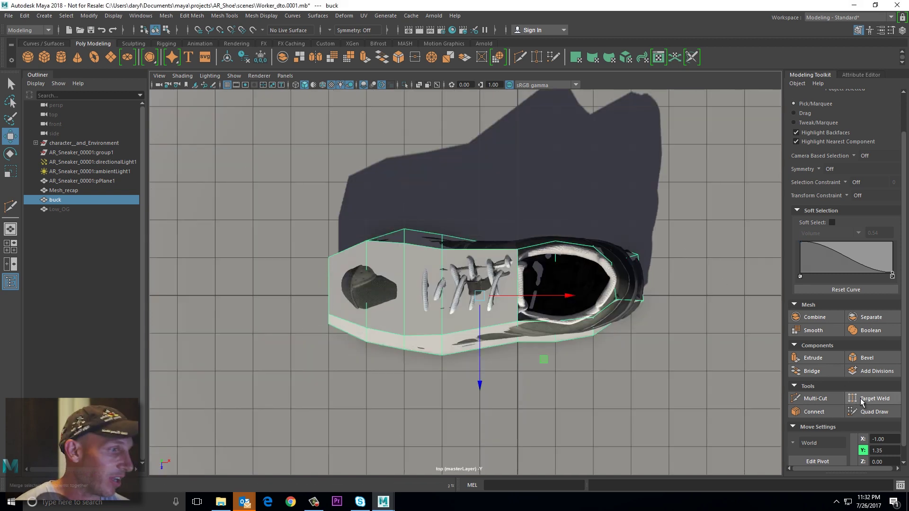
{"action": "left_click", "coordinate": [812, 399]}
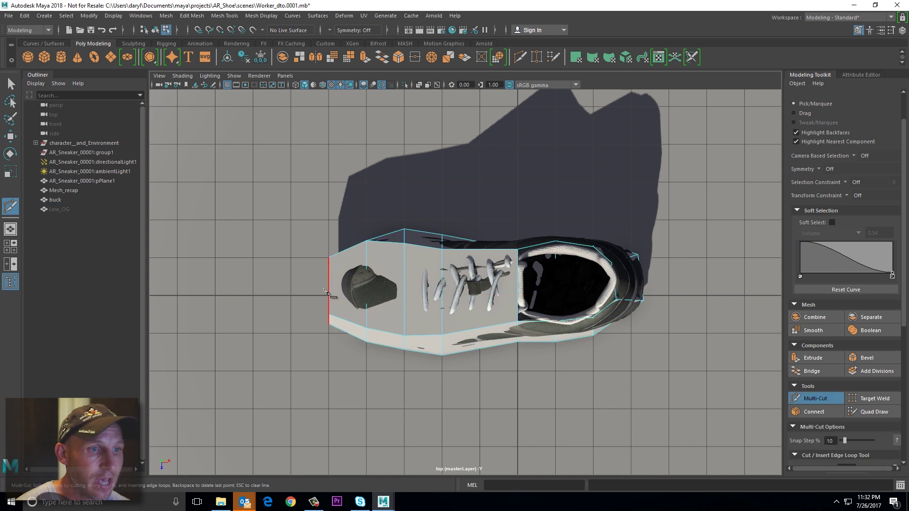
{"action": "left_click_drag", "start_coordinate": [311, 283], "coordinate": [709, 222]}
{"action": "key", "text": "space"}
{"action": "left_click_drag", "start_coordinate": [530, 308], "coordinate": [629, 278], "text": "alt"}
{"action": "left_click_drag", "start_coordinate": [426, 194], "coordinate": [480, 241], "text": "alt"}
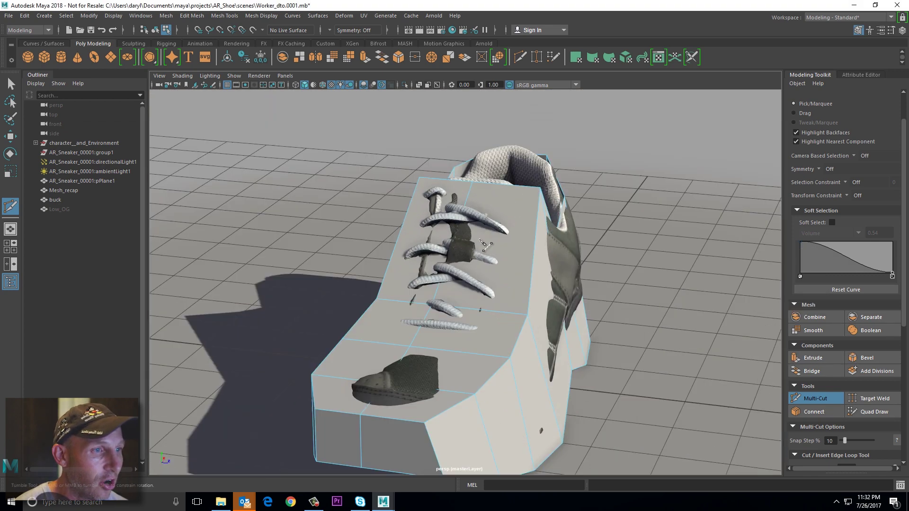
- Compare the buck's profile with the scanned shoe in the front view, in object mode with nothing selected
{"action": "mouse_move", "coordinate": [462, 314]}
{"action": "left_mouse_down", "text": "alt"}
{"action": "mouse_move", "coordinate": [394, 304]}
{"action": "mouse_move", "coordinate": [347, 278]}
{"action": "mouse_move", "coordinate": [461, 331]}
{"action": "mouse_move", "coordinate": [475, 326]}
{"action": "left_mouse_up", "text": "alt"}
{"action": "right_click_drag", "start_coordinate": [474, 326], "coordinate": [416, 310], "text": "alt"}
{"action": "left_click_drag", "start_coordinate": [418, 313], "coordinate": [402, 291], "text": "alt"}
{"action": "key", "text": "space"}
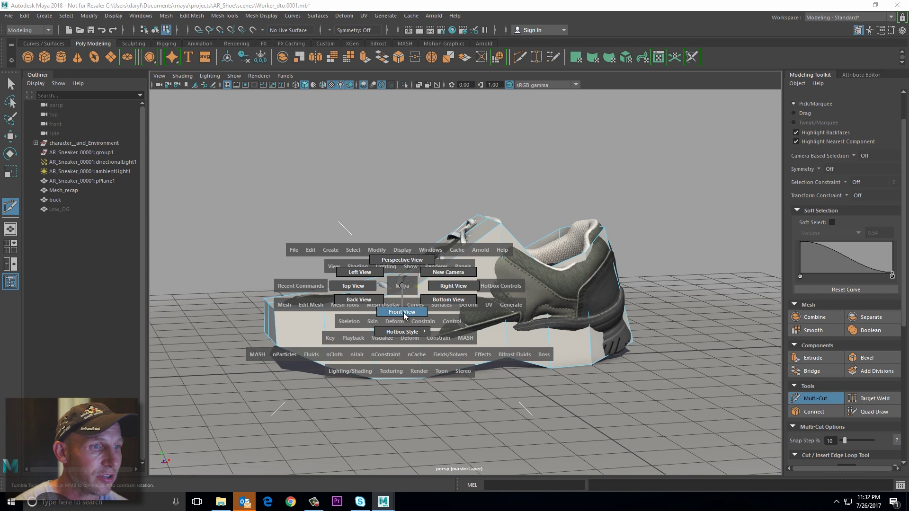
{"action": "left_click", "coordinate": [403, 313]}
{"action": "left_click", "coordinate": [405, 245]}
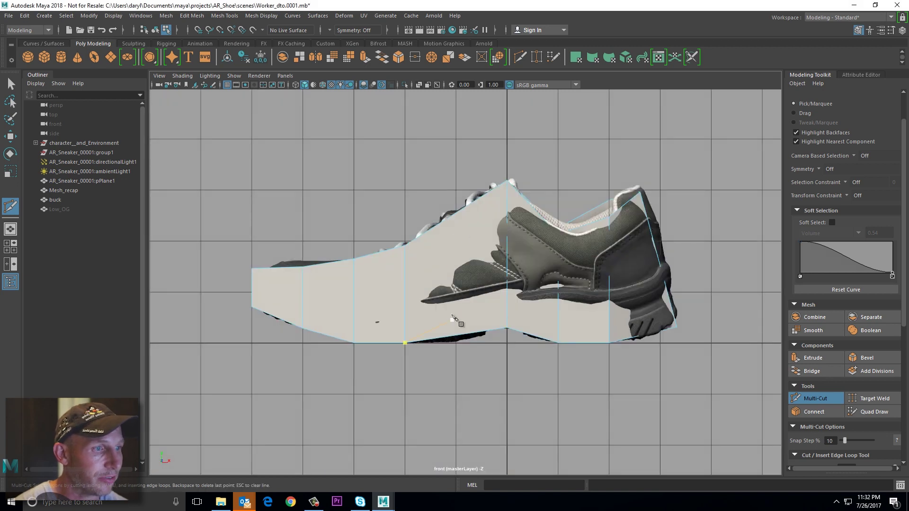
{"action": "right_click_drag", "start_coordinate": [393, 287], "coordinate": [436, 216]}
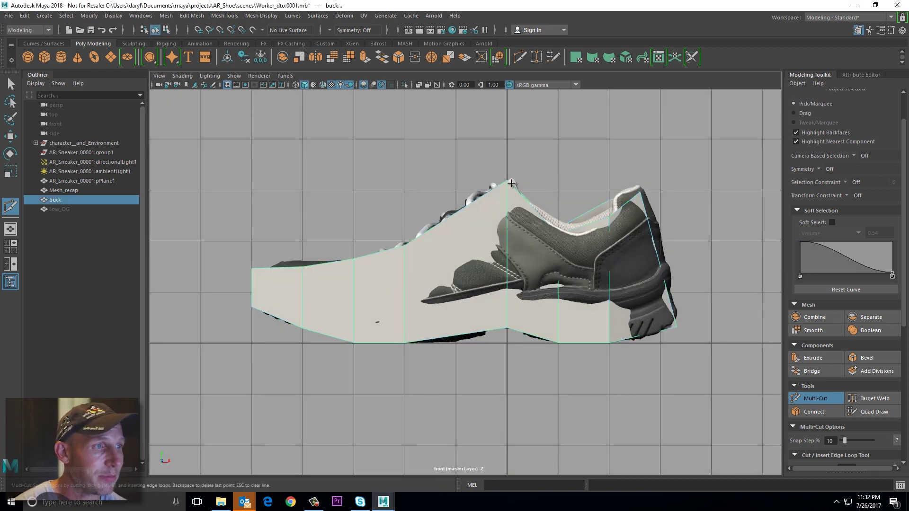
{"action": "left_click", "coordinate": [450, 179]}
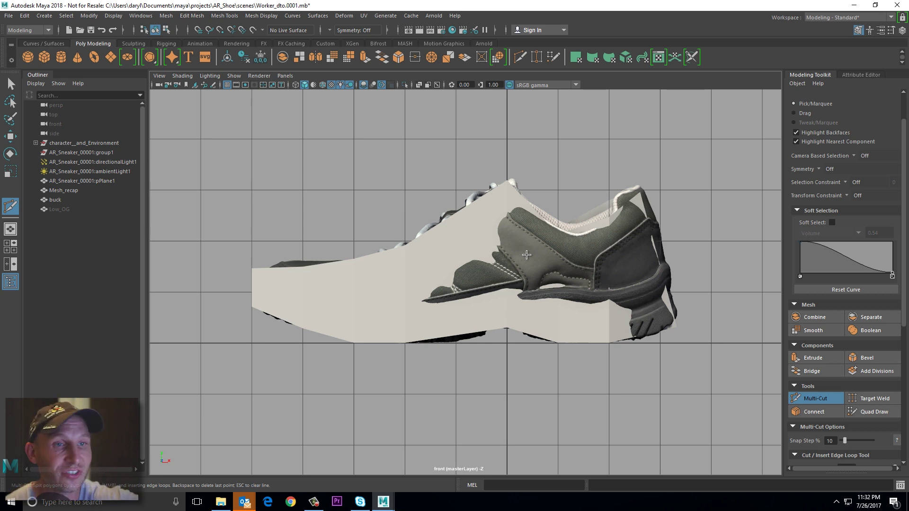
- Make the Mesh_recap scan the live surface and reselect the buck mesh
{"action": "left_click", "coordinate": [63, 190]}
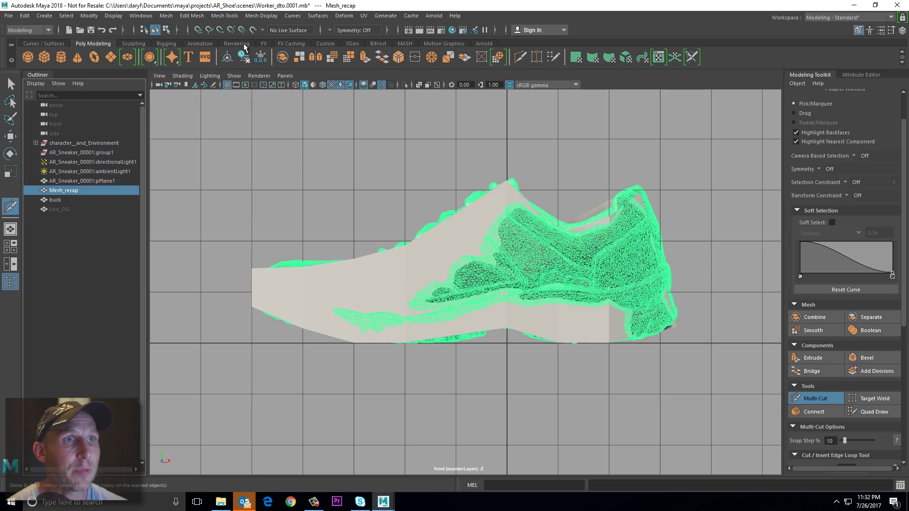
{"action": "left_click", "coordinate": [254, 30]}
{"action": "left_click", "coordinate": [405, 245]}
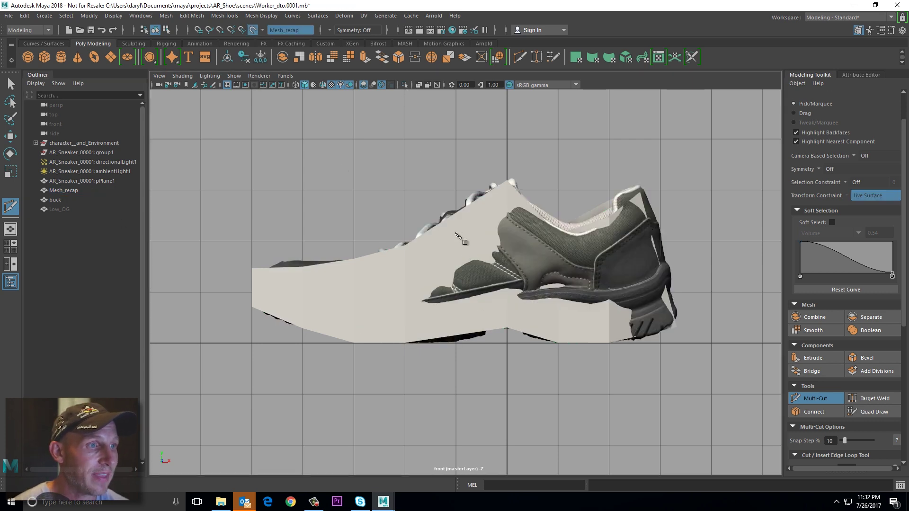
{"action": "key", "text": "ctrl+z"}
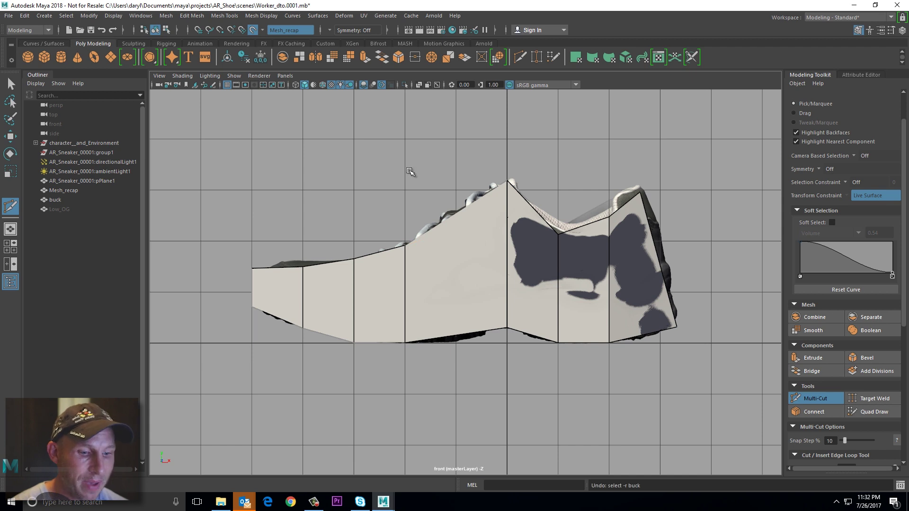
{"action": "key", "text": "w"}
{"action": "right_click_drag", "start_coordinate": [425, 238], "coordinate": [504, 193]}
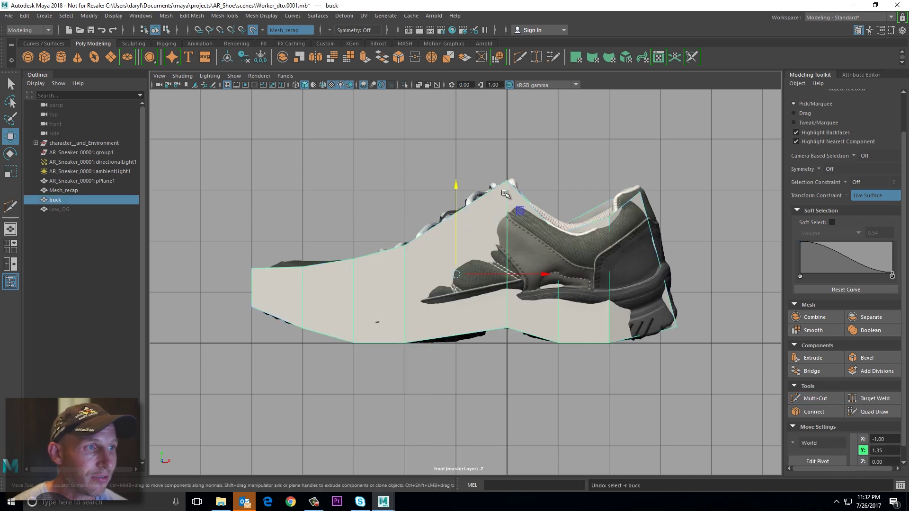
- Activate the Multi-Cut tool on the buck and set the live constraint's Mesh Alpha to 0.40
{"action": "left_click", "coordinate": [815, 398]}
{"action": "left_click", "coordinate": [302, 267]}
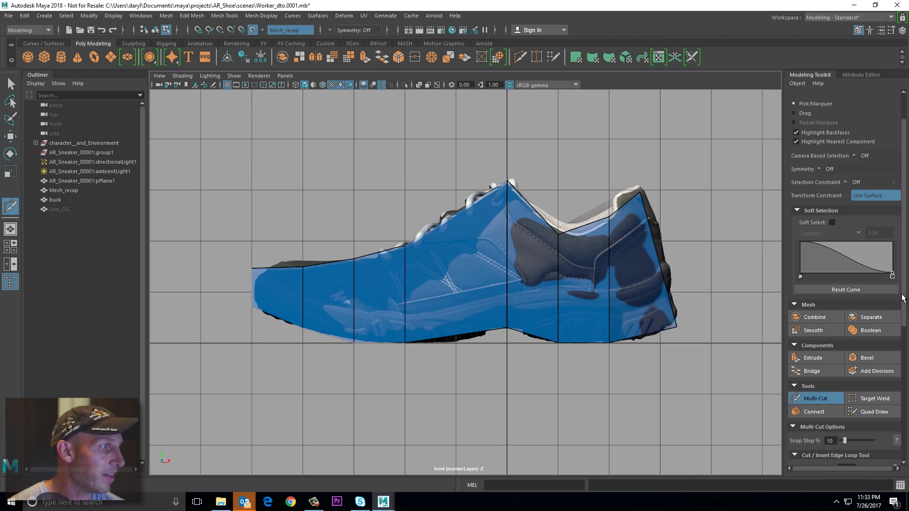
{"action": "left_click_drag", "start_coordinate": [902, 300], "coordinate": [906, 306]}
{"action": "scroll", "coordinate": [906, 308], "scroll_direction": "down", "scroll_amount": 10}
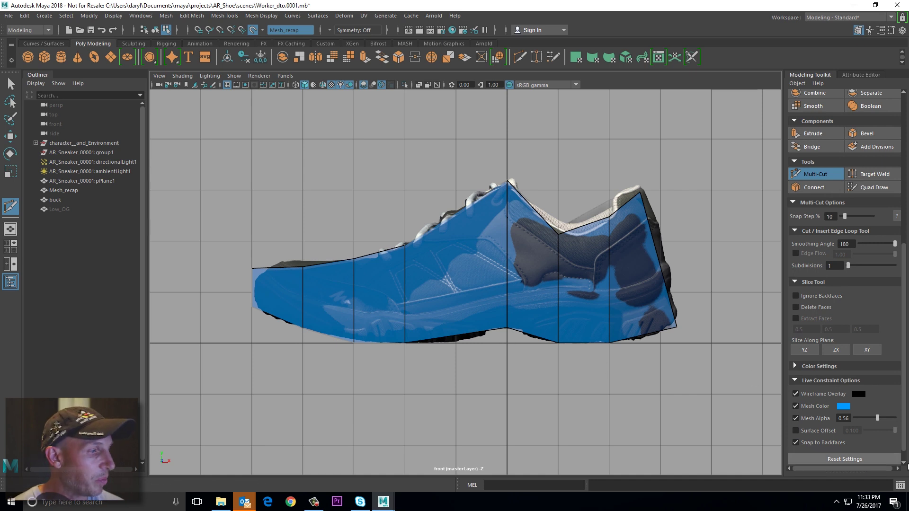
{"action": "left_click_drag", "start_coordinate": [872, 418], "coordinate": [872, 419]}
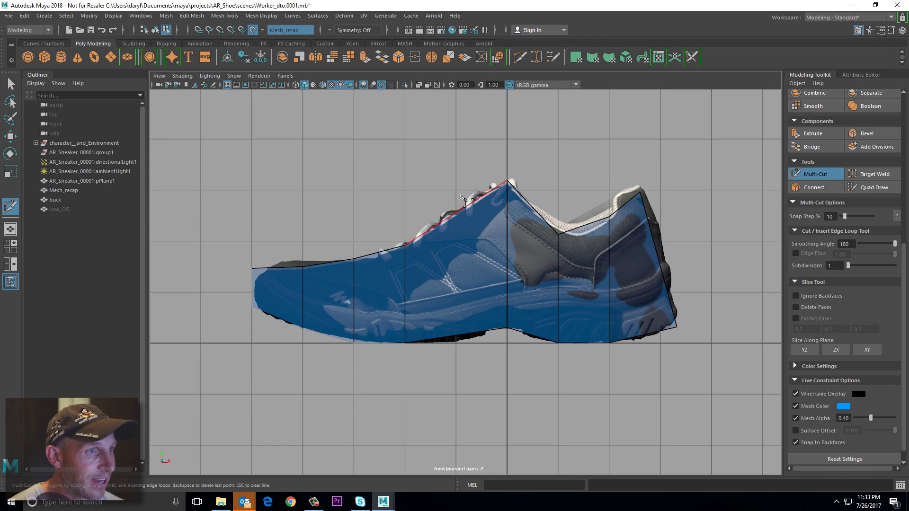
- Slice the buck vertically through its wide lace section, snapped to the grid line in the front view, and return to the perspective view
{"action": "key", "text": "BackSpace"}
{"action": "key", "text": "BackSpace"}
{"action": "key", "text": "x"}
{"action": "left_click", "coordinate": [456, 193]}
{"action": "left_click", "coordinate": [458, 396]}
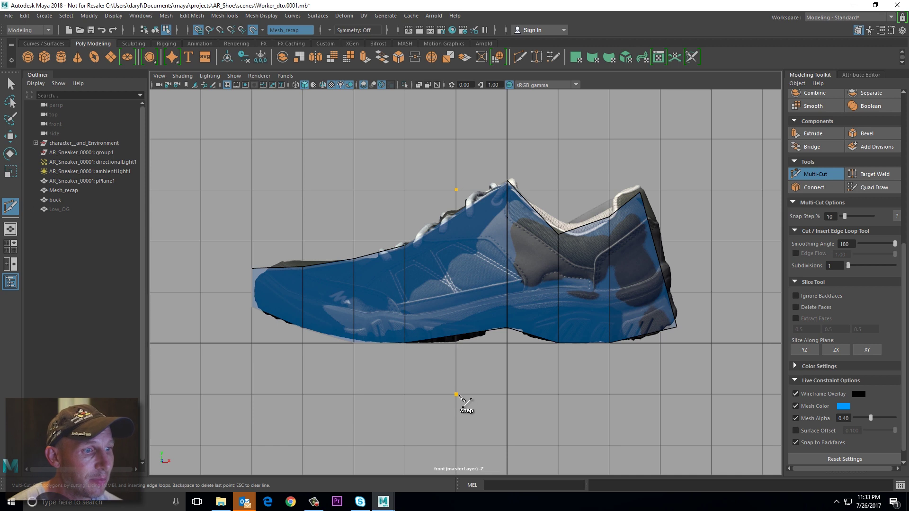
{"action": "right_click", "coordinate": [460, 396]}
{"action": "key", "text": "space"}
{"action": "left_click_drag", "start_coordinate": [461, 395], "coordinate": [456, 305]}
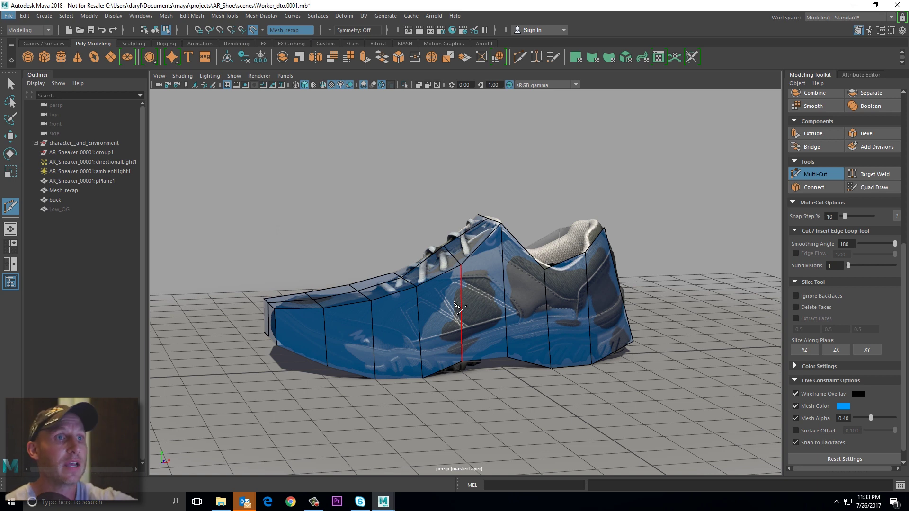
{"action": "right_click_drag", "start_coordinate": [453, 303], "coordinate": [585, 308], "text": "alt"}
{"action": "left_click_drag", "start_coordinate": [439, 284], "coordinate": [439, 312], "text": "alt"}
{"action": "right_click_drag", "start_coordinate": [439, 313], "coordinate": [556, 328], "text": "alt"}
{"action": "left_click_drag", "start_coordinate": [558, 332], "coordinate": [454, 289], "text": "alt"}
{"action": "left_click", "coordinate": [463, 265]}
{"action": "right_click_drag", "start_coordinate": [535, 286], "coordinate": [488, 272], "text": "alt"}
{"action": "left_click_drag", "start_coordinate": [488, 272], "coordinate": [448, 219], "text": "alt"}
{"action": "left_click_drag", "start_coordinate": [507, 313], "coordinate": [530, 331], "text": "alt"}
{"action": "right_click_drag", "start_coordinate": [530, 332], "coordinate": [445, 317], "text": "alt"}
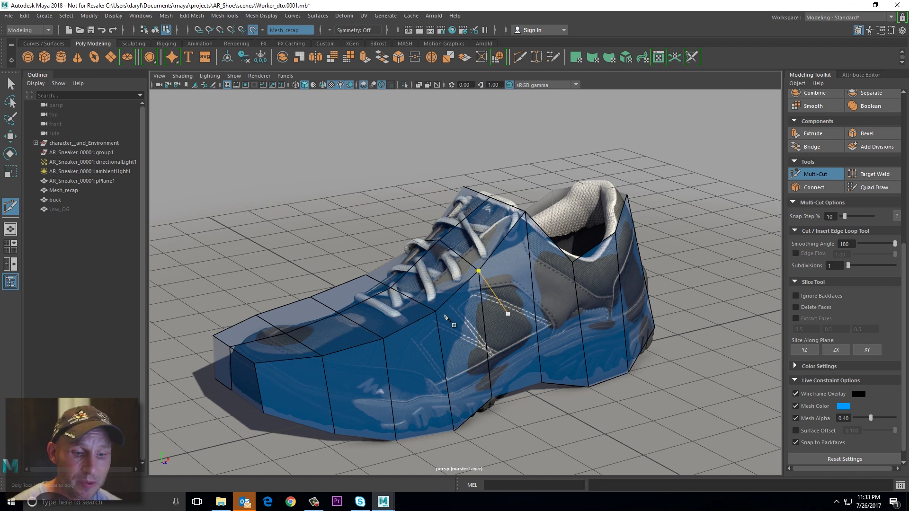
{"action": "left_click", "coordinate": [436, 311]}
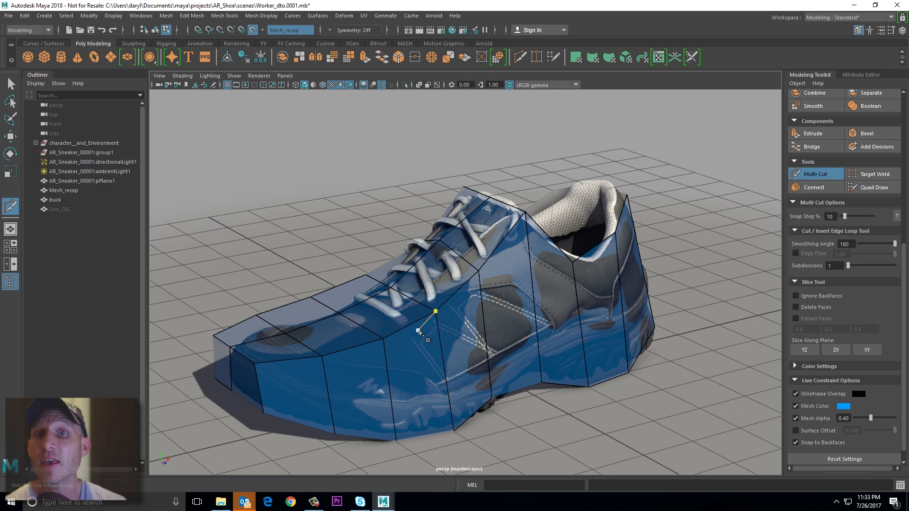
{"action": "key", "text": "Escape"}
{"action": "right_click_drag", "start_coordinate": [424, 330], "coordinate": [386, 325], "text": "alt"}
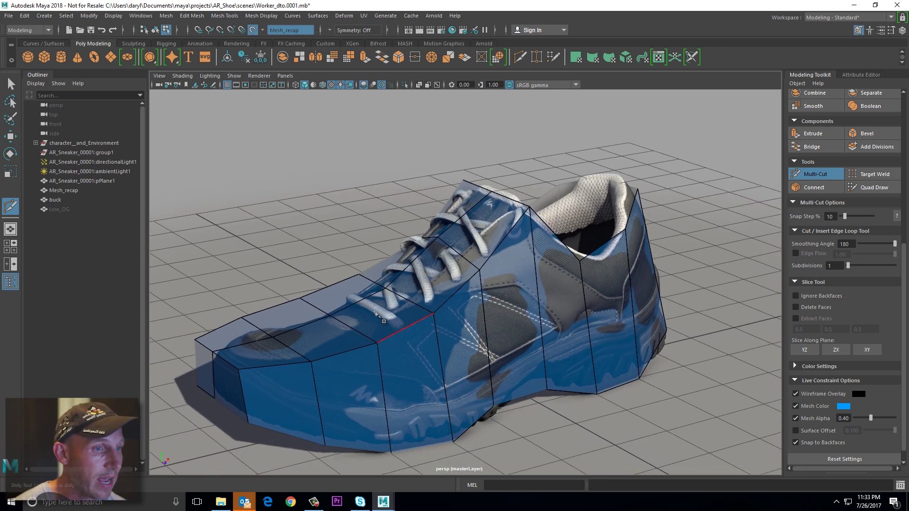
{"action": "mouse_move", "coordinate": [579, 332]}
{"action": "left_mouse_down", "text": "alt"}
{"action": "mouse_move", "coordinate": [553, 317]}
{"action": "mouse_move", "coordinate": [575, 337]}
{"action": "left_mouse_up", "text": "alt"}
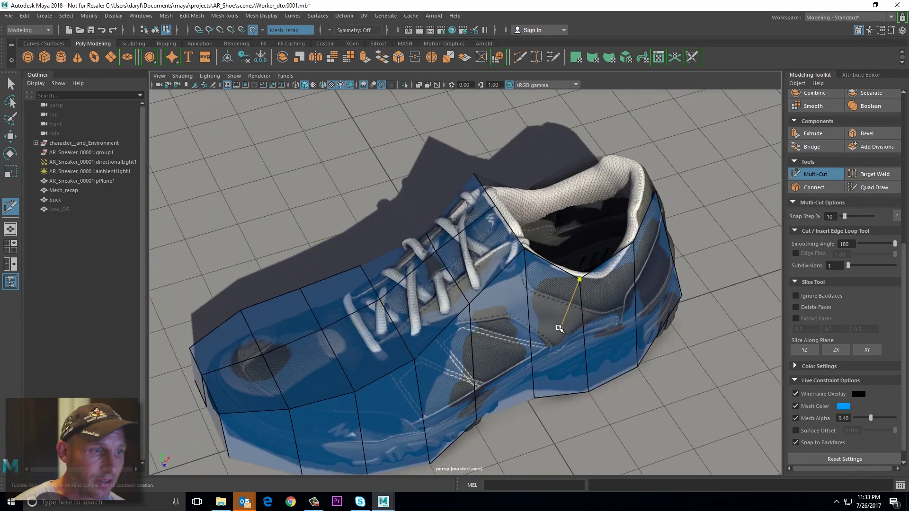
- Snap the buck's upper side vertices along the laces and forefoot onto the live scan surface with the Move tool
{"action": "key", "text": "w"}
{"action": "left_click_drag", "start_coordinate": [497, 350], "coordinate": [520, 325], "text": "alt"}
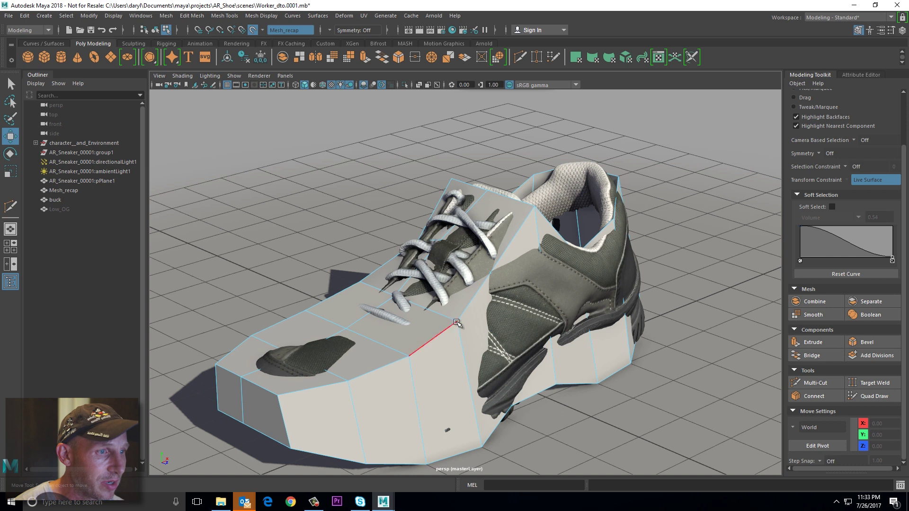
{"action": "left_click_drag", "start_coordinate": [458, 322], "coordinate": [449, 334], "text": "shift"}
{"action": "left_click_drag", "start_coordinate": [410, 360], "coordinate": [356, 373]}
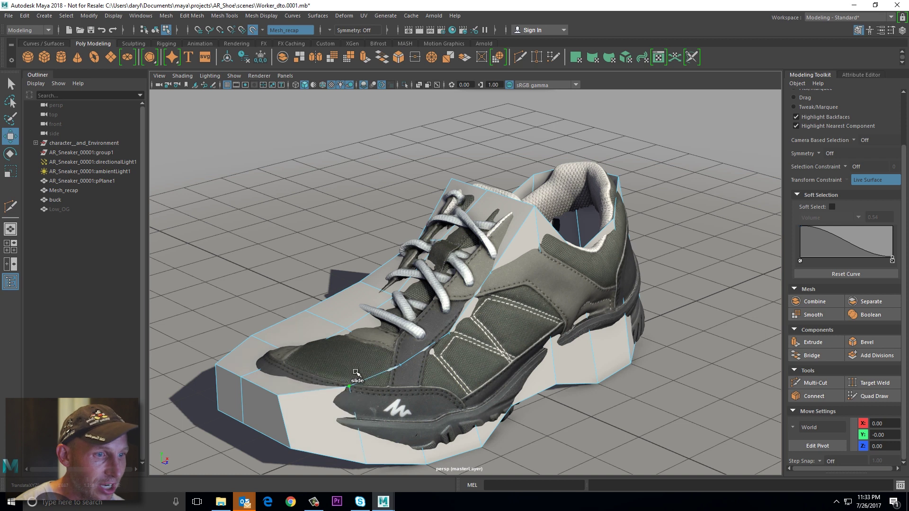
- Snap the vertices around the buck's heel and ankle collar onto the scanned shoe's surface
{"action": "left_click_drag", "start_coordinate": [606, 412], "coordinate": [571, 348], "text": "alt"}
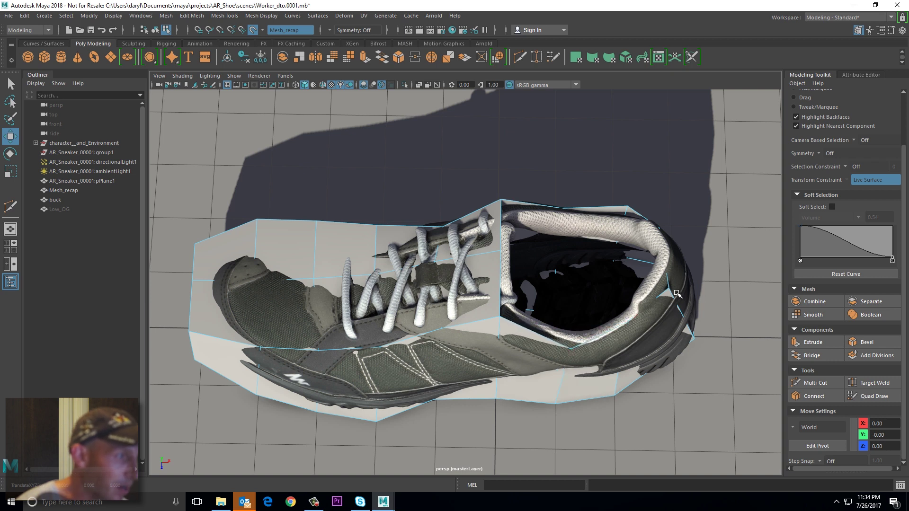
{"action": "left_click_drag", "start_coordinate": [667, 289], "coordinate": [382, 242]}
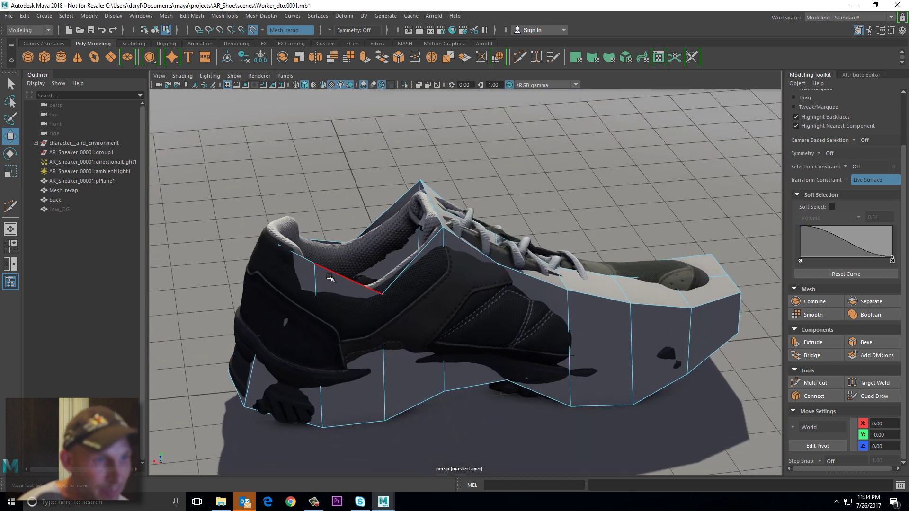
{"action": "left_click_drag", "start_coordinate": [314, 265], "coordinate": [317, 284]}
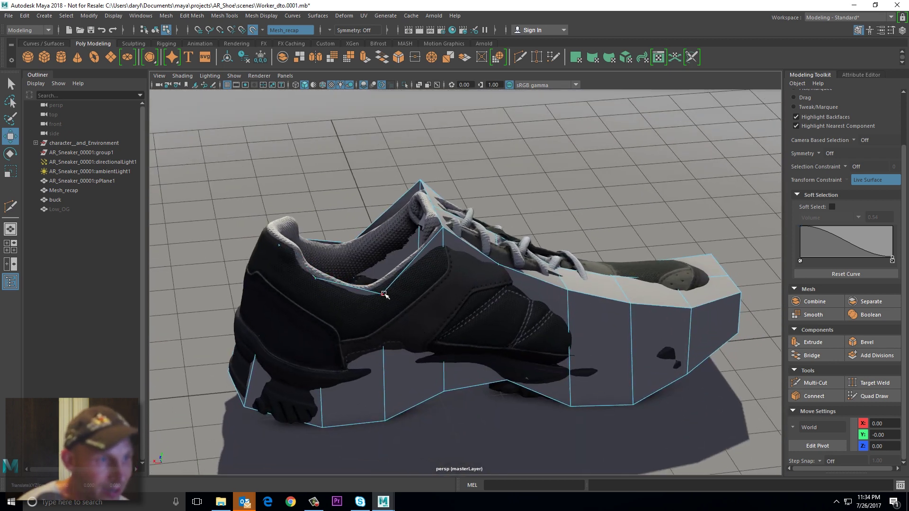
{"action": "left_click_drag", "start_coordinate": [443, 228], "coordinate": [478, 276]}
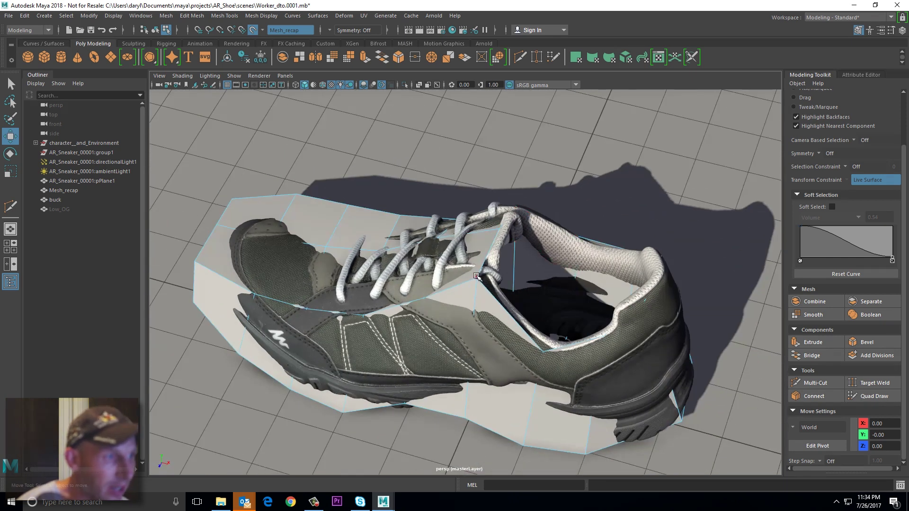
- Relax the buck's vertices against the scan with the Quad Draw tool around the toe, heel, sides and underside
{"action": "mouse_move", "coordinate": [477, 277]}
{"action": "left_mouse_down", "text": "alt"}
{"action": "mouse_move", "coordinate": [466, 269]}
{"action": "mouse_move", "coordinate": [515, 303]}
{"action": "left_mouse_up", "text": "alt"}
{"action": "left_click", "coordinate": [871, 396]}
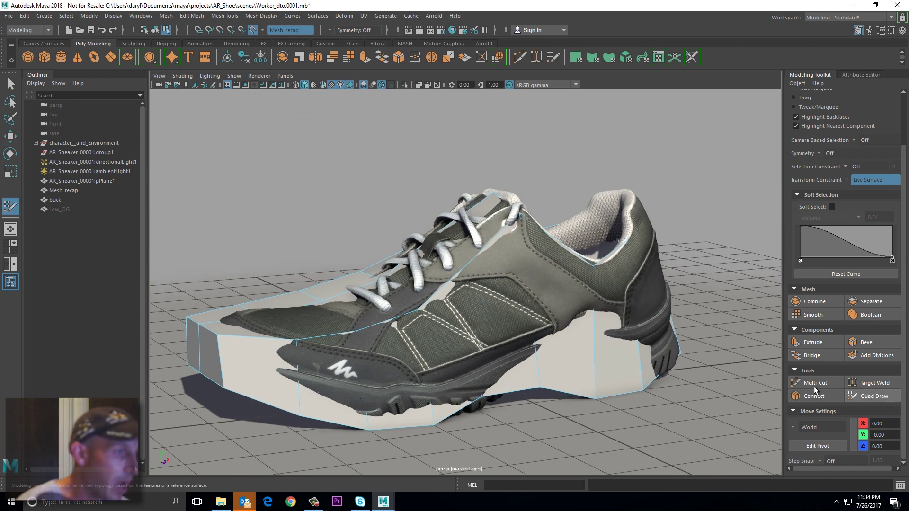
{"action": "left_click_drag", "start_coordinate": [445, 347], "coordinate": [416, 335], "text": "alt"}
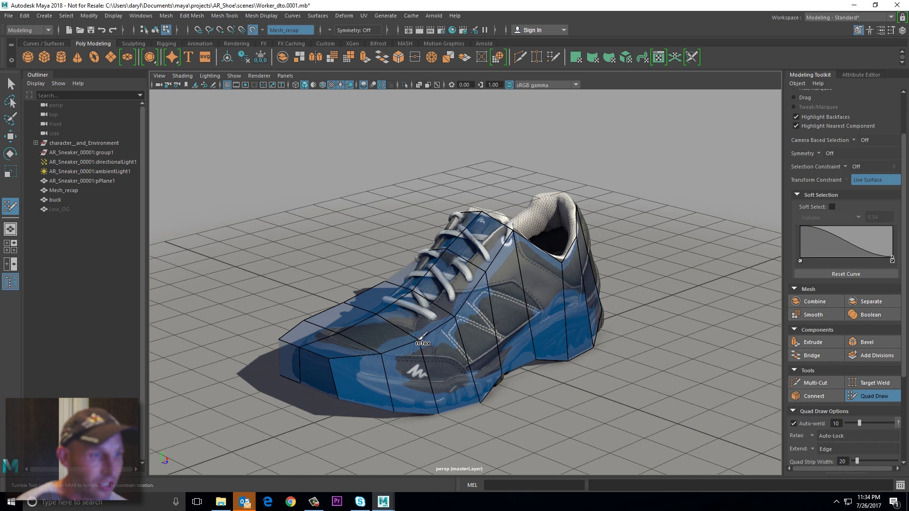
{"action": "mouse_move", "coordinate": [402, 325]}
{"action": "left_mouse_down", "text": "shift"}
{"action": "mouse_move", "coordinate": [341, 359]}
{"action": "mouse_move", "coordinate": [435, 394]}
{"action": "mouse_move", "coordinate": [597, 338]}
{"action": "mouse_move", "coordinate": [457, 320]}
{"action": "left_mouse_up", "text": "shift"}
{"action": "left_click_drag", "start_coordinate": [573, 401], "coordinate": [624, 382], "text": "shift"}
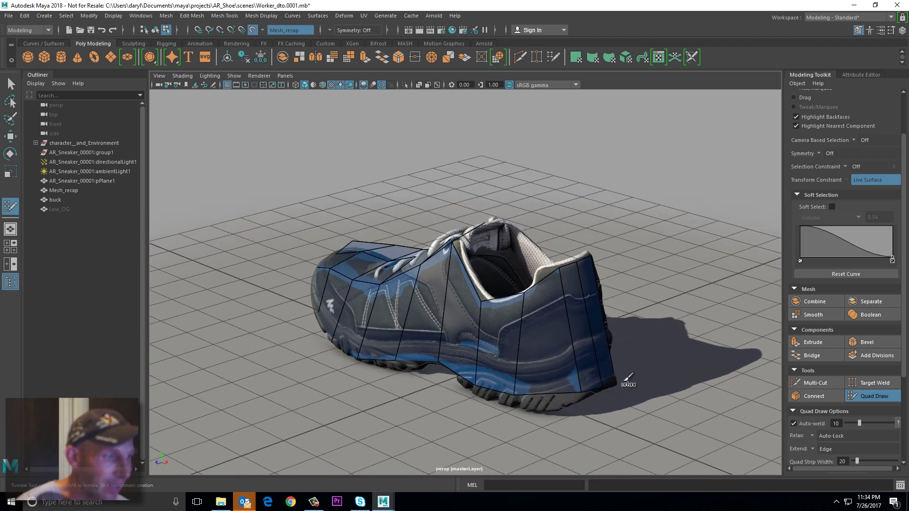
{"action": "left_click_drag", "start_coordinate": [597, 354], "coordinate": [369, 379], "text": "alt"}
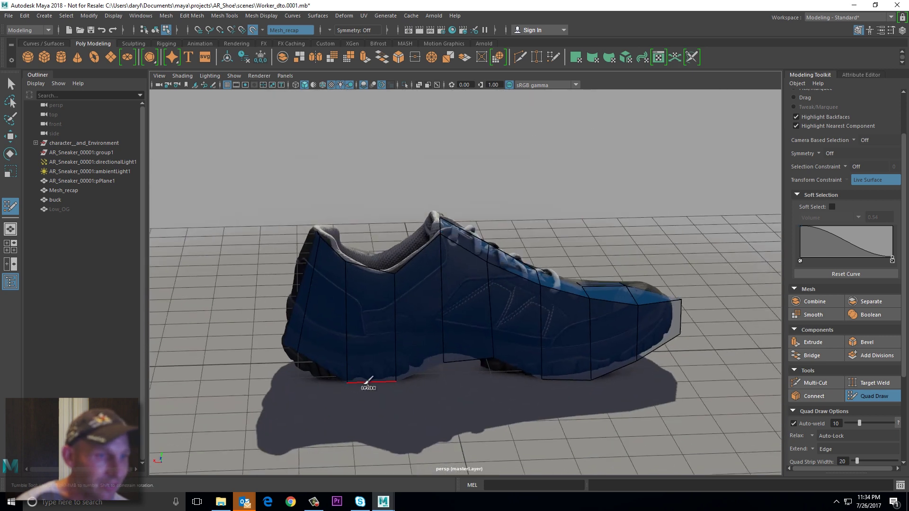
{"action": "mouse_move", "coordinate": [448, 365]}
{"action": "left_mouse_down", "text": "shift"}
{"action": "mouse_move", "coordinate": [574, 372]}
{"action": "mouse_move", "coordinate": [634, 348]}
{"action": "mouse_move", "coordinate": [606, 305]}
{"action": "mouse_move", "coordinate": [488, 265]}
{"action": "mouse_move", "coordinate": [690, 294]}
{"action": "mouse_move", "coordinate": [681, 328]}
{"action": "mouse_move", "coordinate": [528, 337]}
{"action": "left_mouse_up", "text": "shift"}
{"action": "mouse_move", "coordinate": [477, 369]}
{"action": "left_mouse_down", "text": "shift"}
{"action": "mouse_move", "coordinate": [481, 325]}
{"action": "mouse_move", "coordinate": [465, 269]}
{"action": "mouse_move", "coordinate": [515, 348]}
{"action": "mouse_move", "coordinate": [373, 321]}
{"action": "mouse_move", "coordinate": [475, 330]}
{"action": "left_mouse_up", "text": "shift"}
{"action": "right_click_drag", "start_coordinate": [475, 331], "coordinate": [570, 389], "text": "alt"}
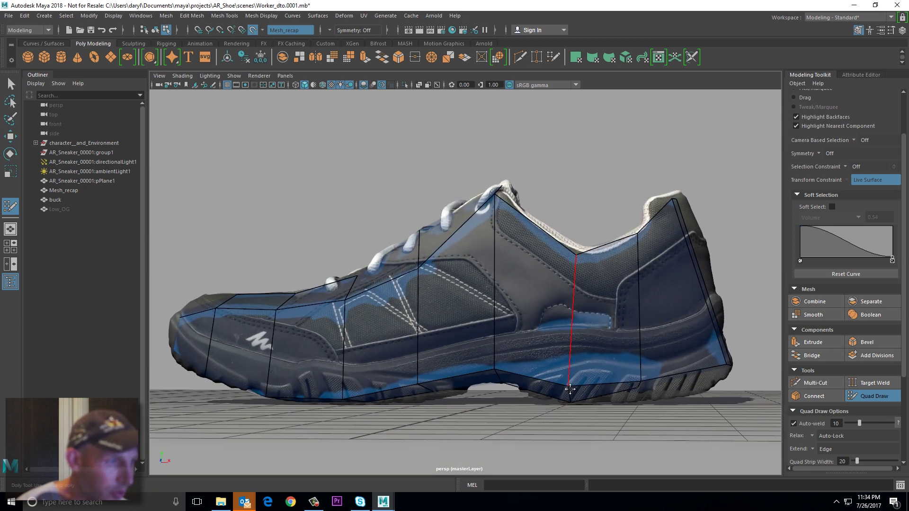
- Pull the buck's lower heel vertices down to the scanned sole with Quad Draw
{"action": "left_click_drag", "start_coordinate": [570, 386], "coordinate": [570, 402]}
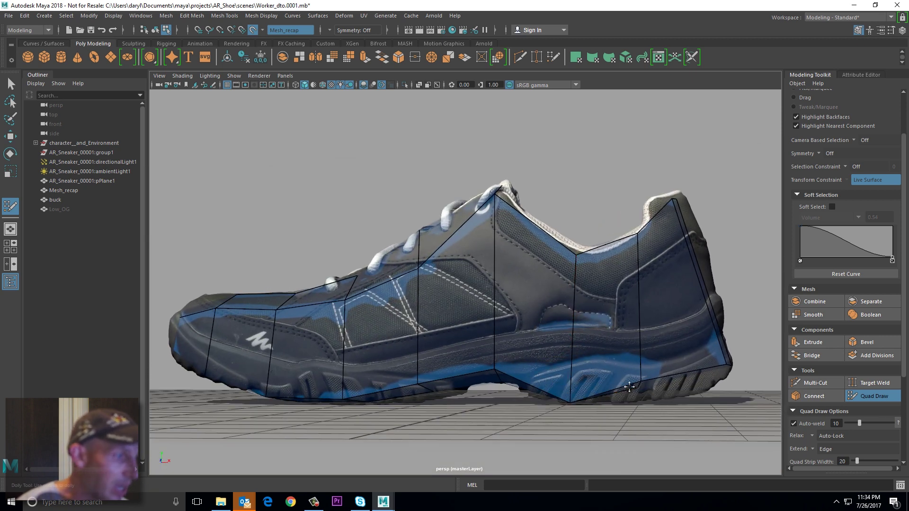
{"action": "mouse_move", "coordinate": [641, 381]}
{"action": "left_mouse_down"}
{"action": "mouse_move", "coordinate": [643, 398]}
{"action": "mouse_move", "coordinate": [595, 385]}
{"action": "left_mouse_up"}
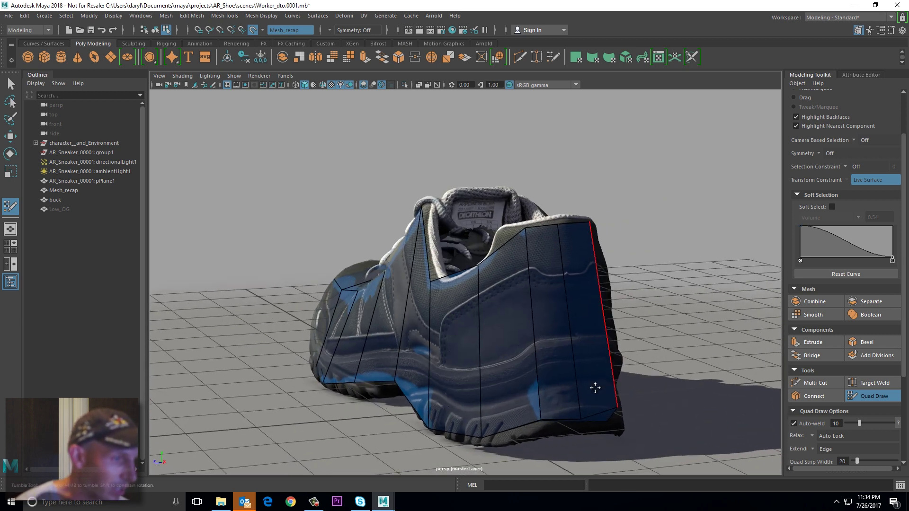
{"action": "left_click", "coordinate": [485, 444]}
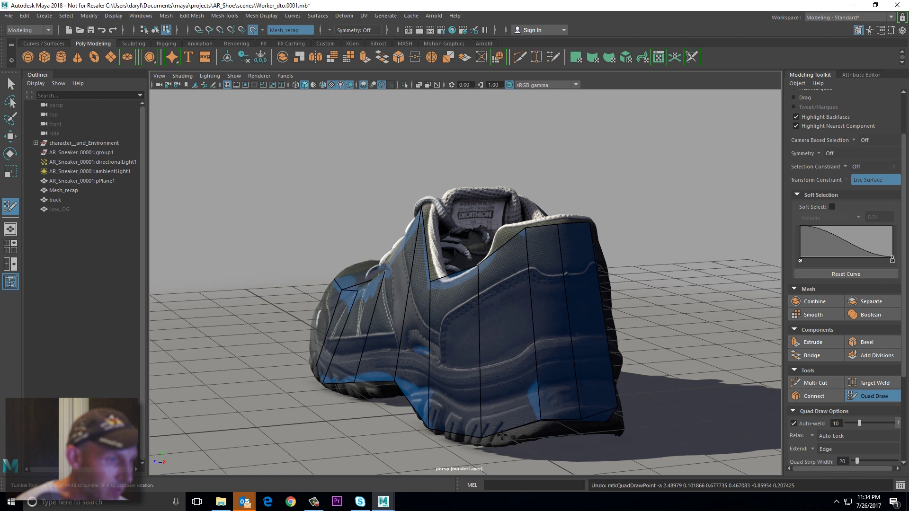
{"action": "mouse_move", "coordinate": [542, 420]}
{"action": "left_mouse_down"}
{"action": "mouse_move", "coordinate": [542, 432]}
{"action": "mouse_move", "coordinate": [560, 422]}
{"action": "mouse_move", "coordinate": [468, 381]}
{"action": "mouse_move", "coordinate": [471, 431]}
{"action": "mouse_move", "coordinate": [397, 422]}
{"action": "left_mouse_up"}
- Move the lower vertices along both sides of the forefoot and at the rear heel corner onto the scan's sole edge
{"action": "middle_click_drag", "start_coordinate": [398, 421], "coordinate": [382, 358], "text": "alt"}
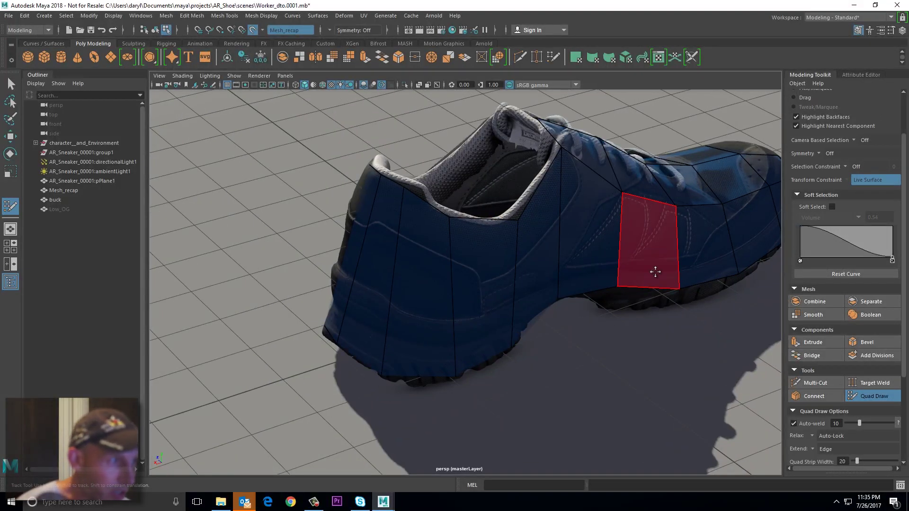
{"action": "left_click_drag", "start_coordinate": [620, 287], "coordinate": [622, 314]}
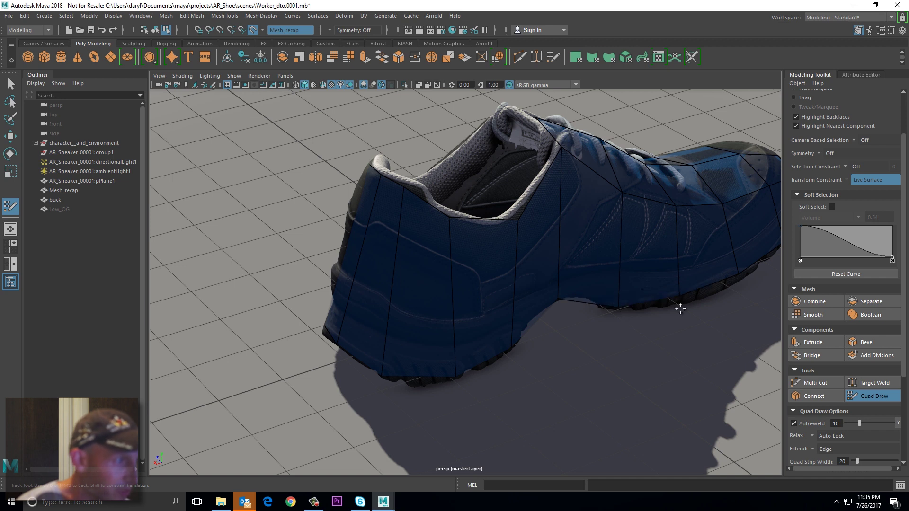
{"action": "mouse_move", "coordinate": [675, 263]}
{"action": "left_mouse_down", "text": "alt"}
{"action": "mouse_move", "coordinate": [462, 268]}
{"action": "mouse_move", "coordinate": [447, 277]}
{"action": "mouse_move", "coordinate": [574, 366]}
{"action": "mouse_move", "coordinate": [558, 320]}
{"action": "mouse_move", "coordinate": [562, 328]}
{"action": "mouse_move", "coordinate": [606, 303]}
{"action": "mouse_move", "coordinate": [595, 294]}
{"action": "left_mouse_up", "text": "alt"}
{"action": "left_click_drag", "start_coordinate": [544, 326], "coordinate": [430, 278], "text": "alt"}
{"action": "middle_click_drag", "start_coordinate": [519, 294], "coordinate": [453, 283], "text": "alt"}
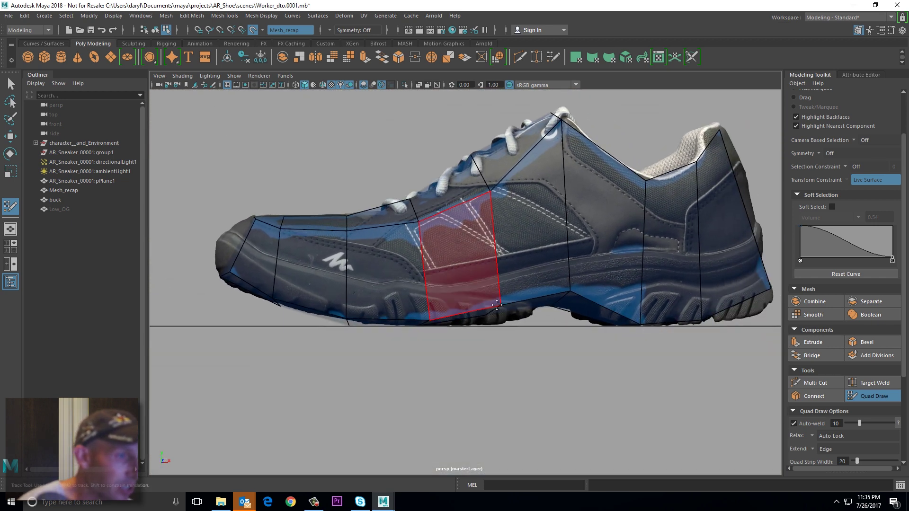
{"action": "left_click_drag", "start_coordinate": [502, 311], "coordinate": [504, 327]}
{"action": "mouse_move", "coordinate": [611, 321]}
{"action": "left_mouse_down", "text": "alt"}
{"action": "mouse_move", "coordinate": [616, 341]}
{"action": "mouse_move", "coordinate": [616, 330]}
{"action": "left_mouse_up", "text": "alt"}
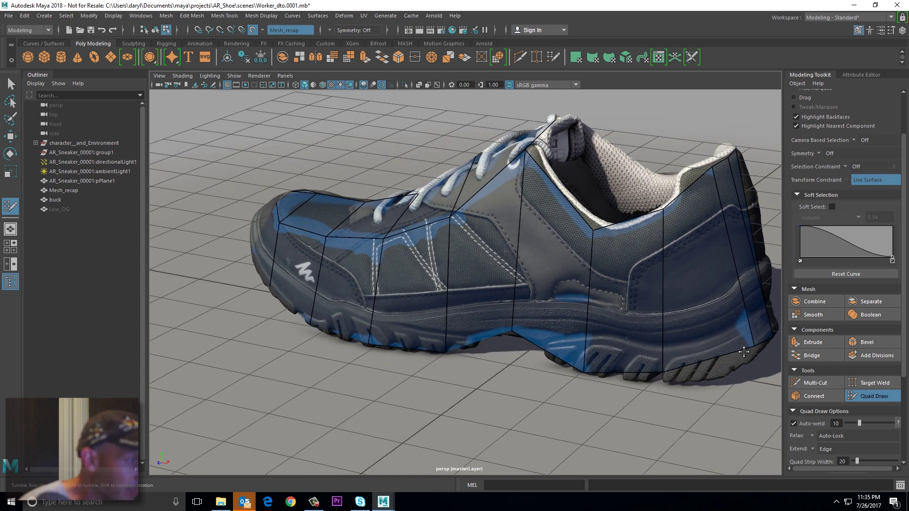
{"action": "left_click_drag", "start_coordinate": [744, 351], "coordinate": [740, 369]}
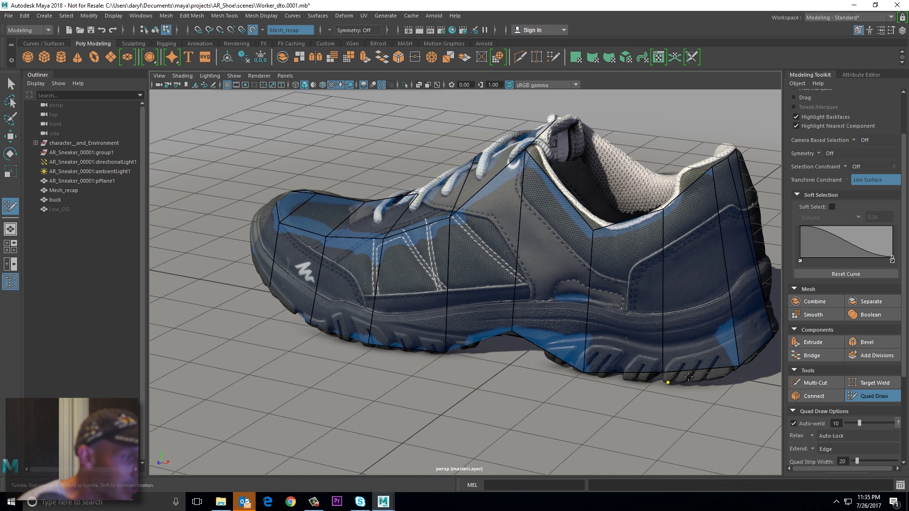
- Cut a lengthwise edge with Multi-Cut along the buck's logo-side wall above the sole, from the toe back towards the heel
{"action": "left_click", "coordinate": [806, 381]}
{"action": "mouse_move", "coordinate": [331, 312]}
{"action": "left_mouse_down", "text": "alt"}
{"action": "mouse_move", "coordinate": [398, 301]}
{"action": "mouse_move", "coordinate": [215, 259]}
{"action": "left_mouse_up", "text": "alt"}
{"action": "left_click_drag", "start_coordinate": [309, 305], "coordinate": [275, 283], "text": "alt"}
{"action": "left_click", "coordinate": [272, 284]}
{"action": "left_click", "coordinate": [271, 284]}
{"action": "left_click", "coordinate": [351, 306]}
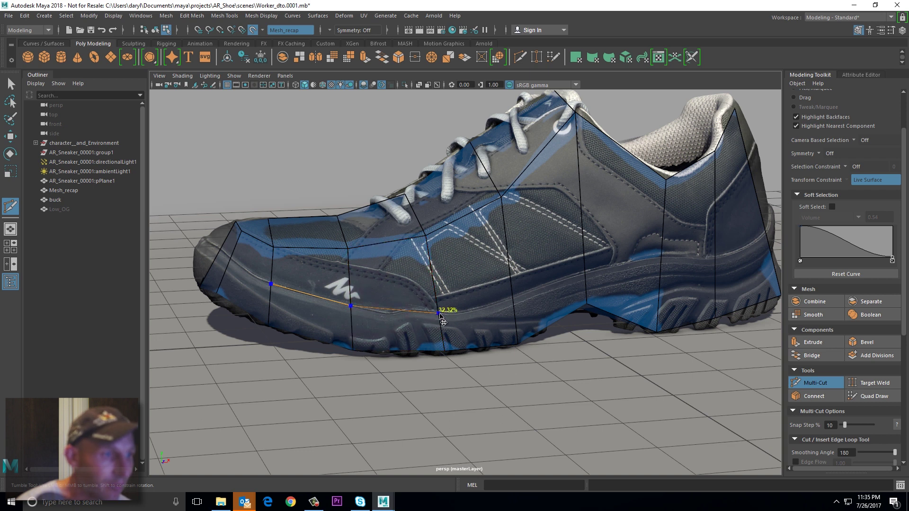
{"action": "left_click", "coordinate": [438, 313]}
{"action": "left_click", "coordinate": [513, 297]}
{"action": "left_click", "coordinate": [586, 271]}
{"action": "left_click", "coordinate": [661, 257]}
{"action": "left_click", "coordinate": [714, 259]}
- Continue the cut around the back of the heel onto the buck's opposite side at the same height above the sole
{"action": "left_click_drag", "start_coordinate": [684, 278], "coordinate": [574, 282], "text": "alt"}
{"action": "right_click_drag", "start_coordinate": [574, 282], "coordinate": [601, 290], "text": "alt"}
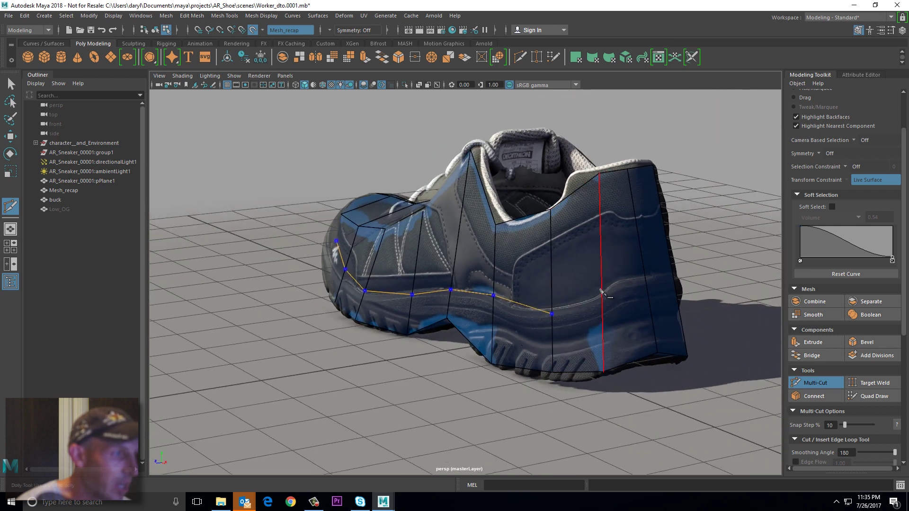
{"action": "left_click_drag", "start_coordinate": [645, 281], "coordinate": [268, 296], "text": "alt"}
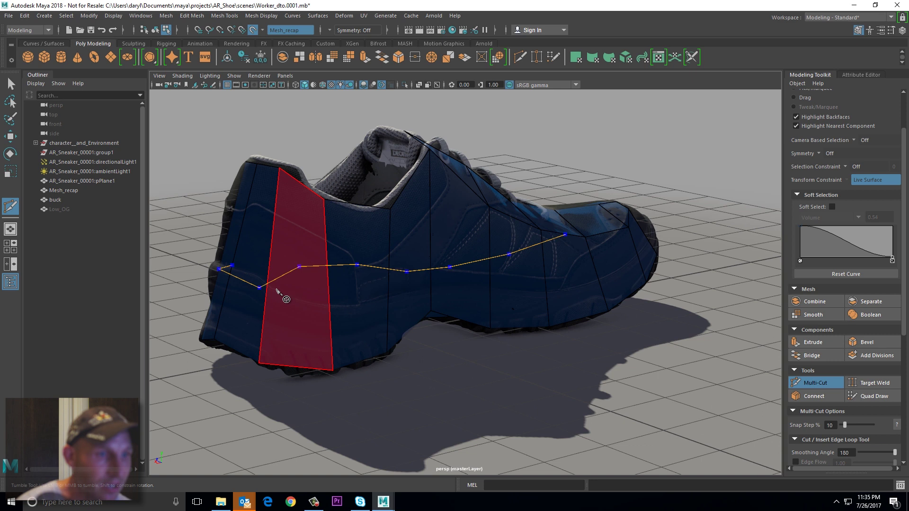
{"action": "left_click_drag", "start_coordinate": [308, 320], "coordinate": [383, 340], "text": "alt"}
{"action": "left_click", "coordinate": [393, 336]}
{"action": "left_click", "coordinate": [440, 347]}
{"action": "left_click", "coordinate": [469, 325]}
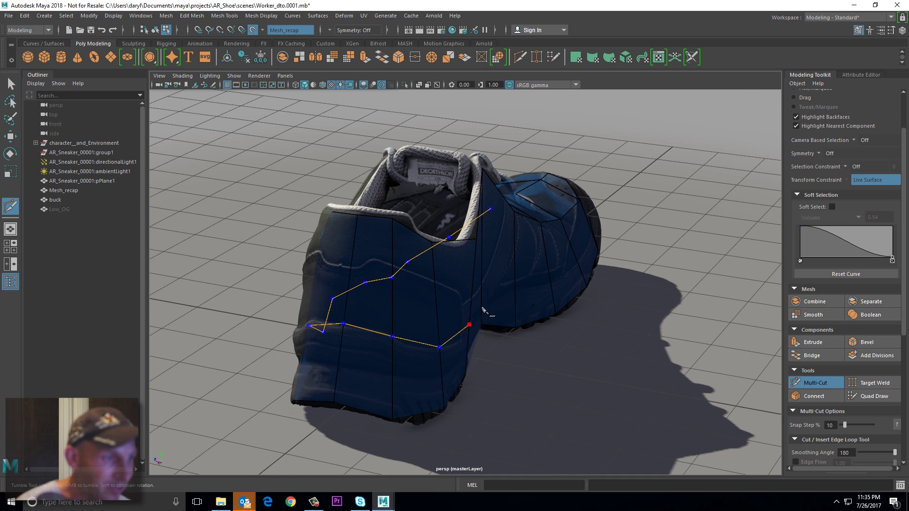
- Carry the cut forward along the buck's opposite sidewall, crossing each vertical edge up to the toe
{"action": "left_click_drag", "start_coordinate": [514, 292], "coordinate": [455, 293], "text": "alt"}
{"action": "left_click", "coordinate": [451, 294]}
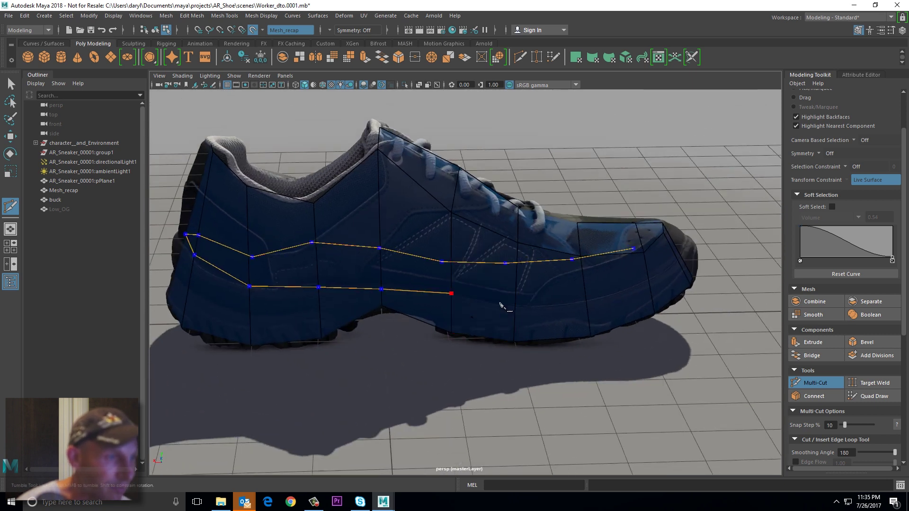
{"action": "left_click", "coordinate": [514, 308]}
{"action": "left_click", "coordinate": [586, 300]}
{"action": "left_click", "coordinate": [648, 281]}
- Extend the cut around the front of the toe cap, close it at its starting point and apply it
{"action": "left_click_drag", "start_coordinate": [647, 294], "coordinate": [532, 349], "text": "alt"}
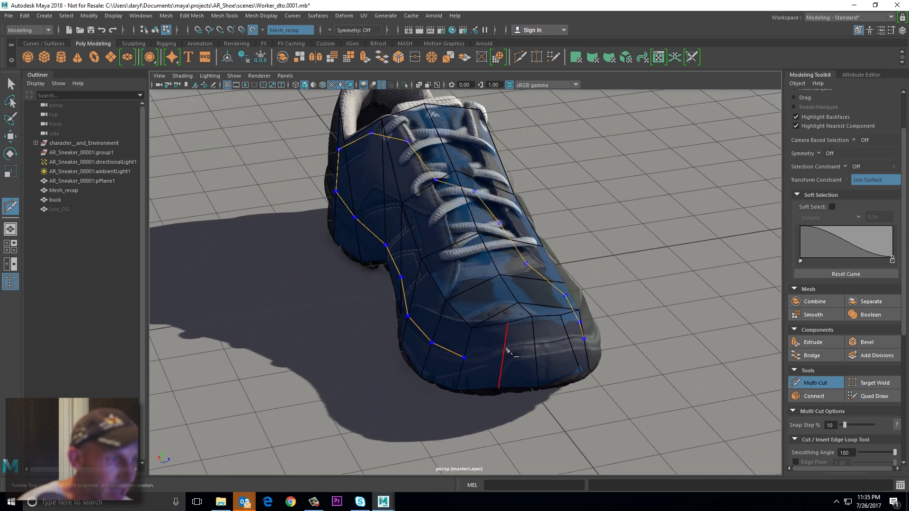
{"action": "left_click", "coordinate": [534, 346]}
{"action": "left_click", "coordinate": [571, 345]}
{"action": "left_click_drag", "start_coordinate": [568, 343], "coordinate": [362, 342], "text": "alt"}
{"action": "left_click", "coordinate": [368, 350]}
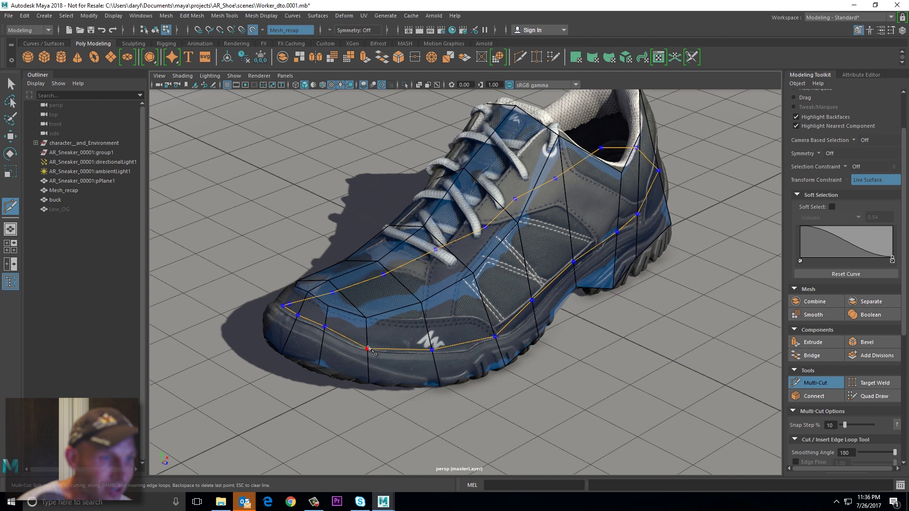
{"action": "right_click", "coordinate": [462, 286]}
{"action": "left_click_drag", "start_coordinate": [463, 286], "coordinate": [417, 282], "text": "alt"}
{"action": "right_click_drag", "start_coordinate": [417, 283], "coordinate": [439, 283], "text": "alt"}
{"action": "left_click_drag", "start_coordinate": [439, 283], "coordinate": [487, 294], "text": "alt"}
{"action": "left_click", "coordinate": [411, 223]}
{"action": "key", "text": "Escape"}
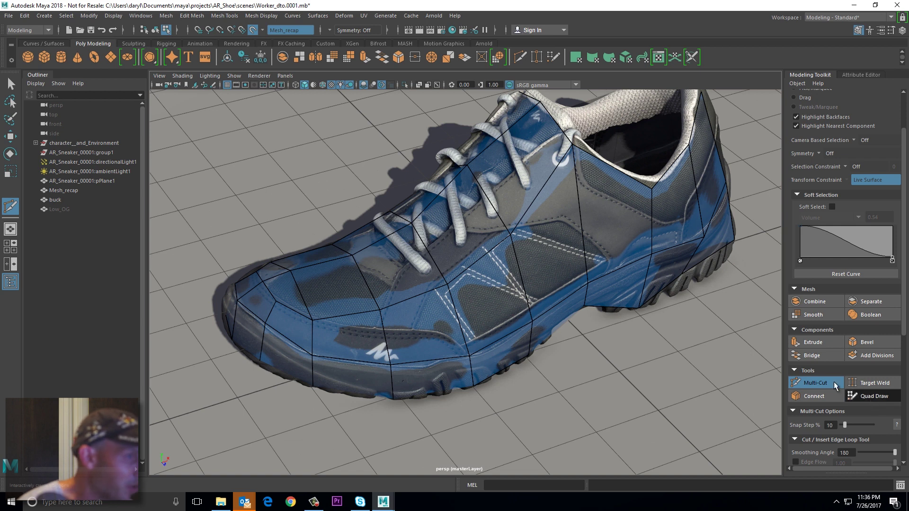
- Relax the buck's vertices over the toe, laces and sides onto the scanned shoe with Quad Draw
{"action": "left_click", "coordinate": [873, 396]}
{"action": "left_click_drag", "start_coordinate": [450, 203], "coordinate": [512, 216], "text": "alt"}
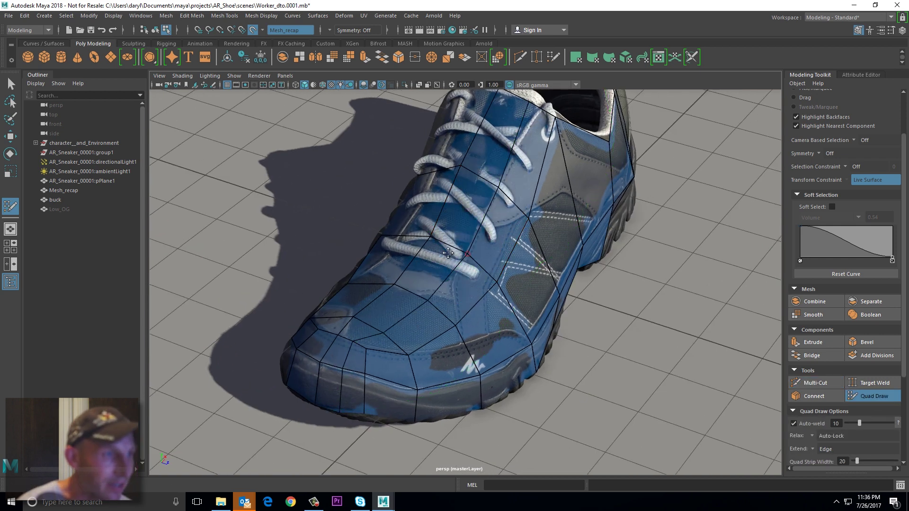
{"action": "left_click_drag", "start_coordinate": [450, 258], "coordinate": [452, 252], "text": "alt"}
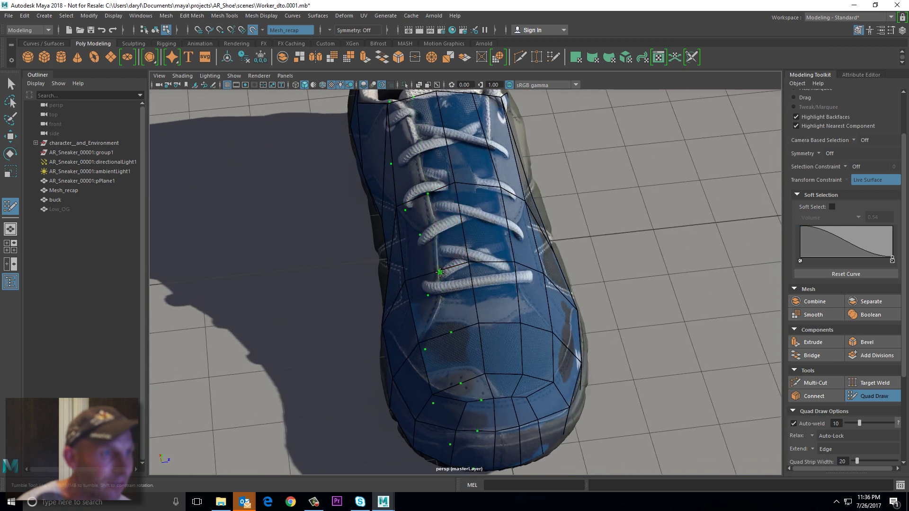
{"action": "mouse_move", "coordinate": [453, 298]}
{"action": "left_mouse_down", "text": "alt"}
{"action": "mouse_move", "coordinate": [513, 255]}
{"action": "mouse_move", "coordinate": [499, 248]}
{"action": "left_mouse_up", "text": "alt"}
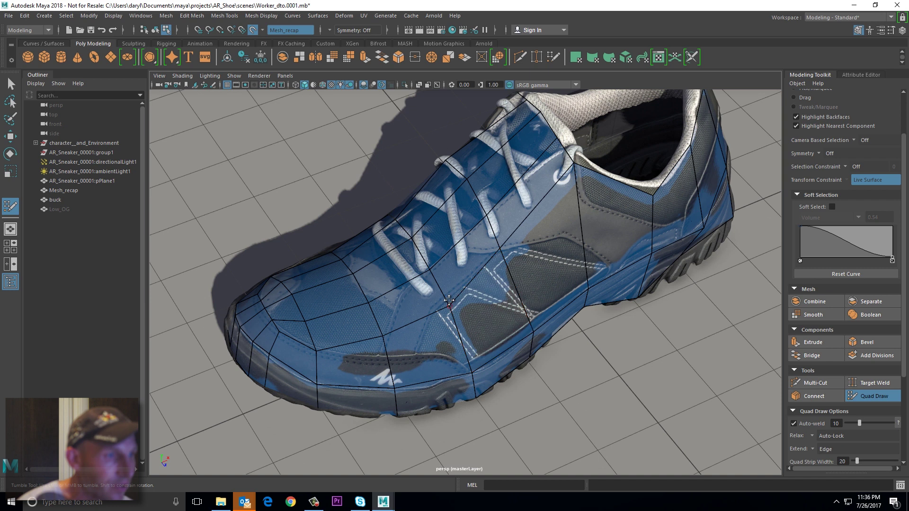
{"action": "left_click_drag", "start_coordinate": [449, 306], "coordinate": [445, 299]}
- Insert two vertical edge loops with Quad Draw through the buck, one at the midfoot and one below the ankle collar
{"action": "left_click_drag", "start_coordinate": [578, 264], "coordinate": [542, 290], "text": "alt"}
{"action": "left_click", "coordinate": [539, 293], "text": "ctrl"}
{"action": "left_click", "coordinate": [614, 279], "text": "ctrl"}
{"action": "left_click", "coordinate": [682, 284], "text": "ctrl"}
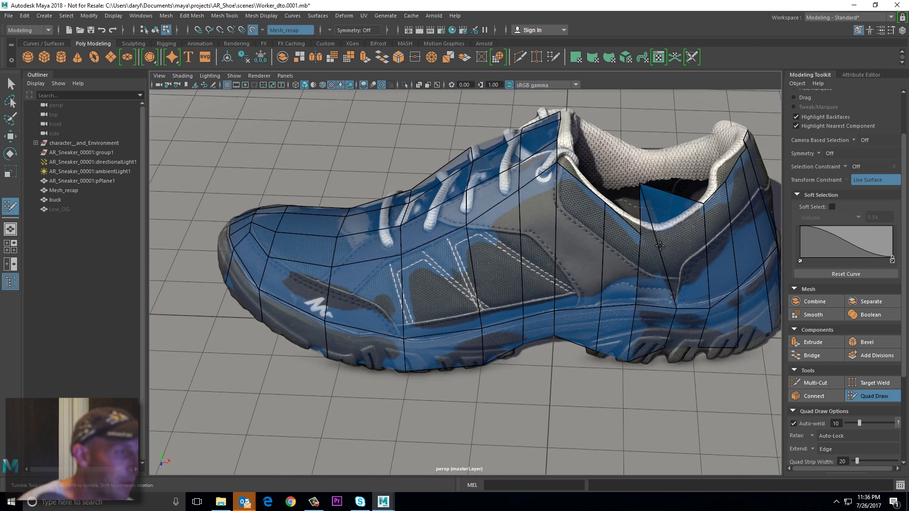
{"action": "key", "text": "ctrl+z"}
{"action": "key", "text": "ctrl+z"}
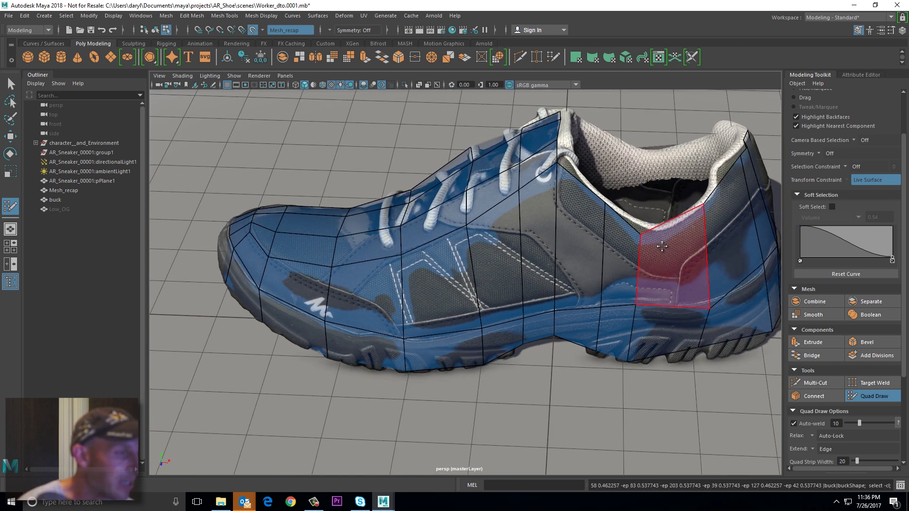
- Cut an edge with Multi-Cut along the toe-cap seam above the logo, from the toe-side vertex down to the sidewall loop
{"action": "left_click_drag", "start_coordinate": [587, 222], "coordinate": [595, 201], "text": "alt"}
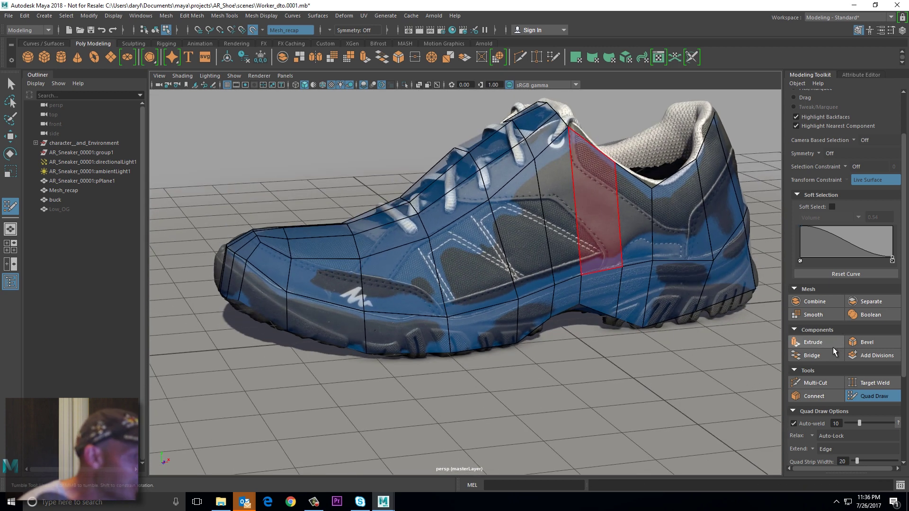
{"action": "left_click", "coordinate": [822, 381]}
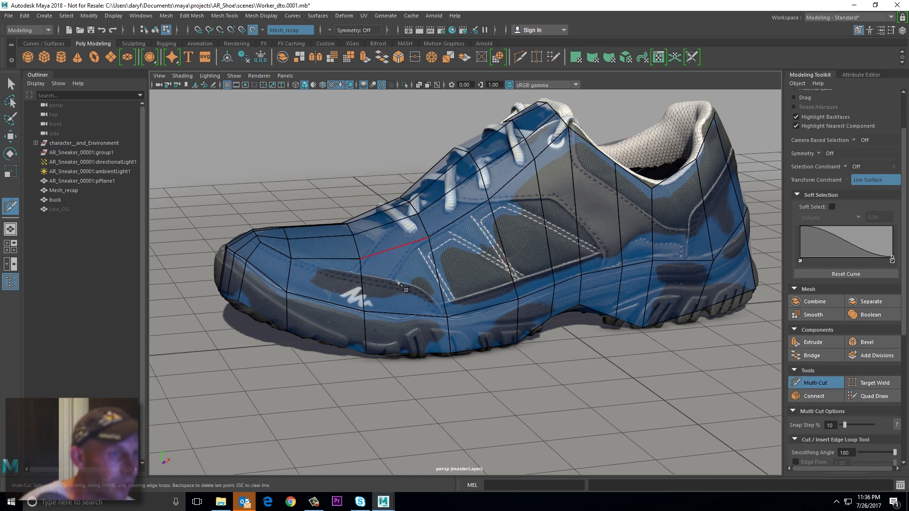
{"action": "left_click", "coordinate": [291, 259]}
{"action": "left_click", "coordinate": [361, 275]}
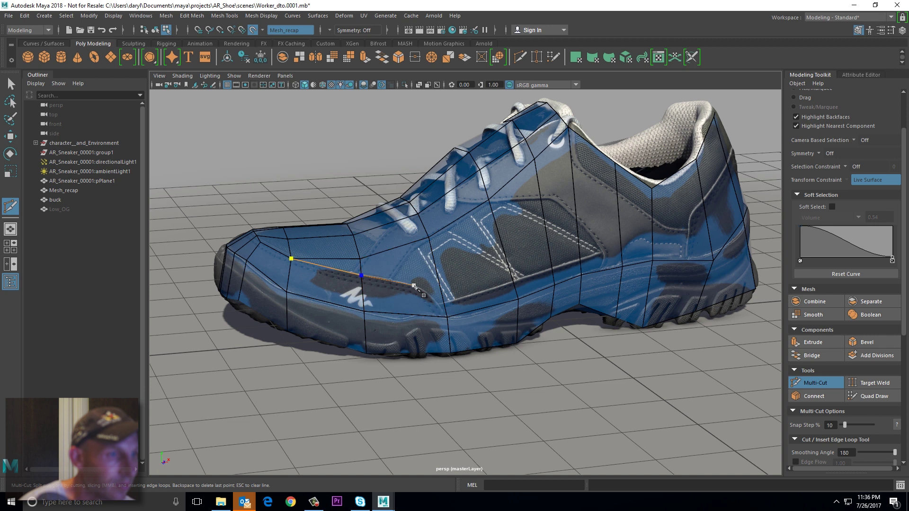
{"action": "left_click", "coordinate": [447, 318]}
{"action": "left_click", "coordinate": [399, 247]}
{"action": "key", "text": "BackSpace"}
{"action": "right_click", "coordinate": [421, 279]}
- Cut a new edge from the toe-cap seam up across the lower laces and down the forefoot side to the sole
{"action": "left_click_drag", "start_coordinate": [419, 279], "coordinate": [422, 308], "text": "alt"}
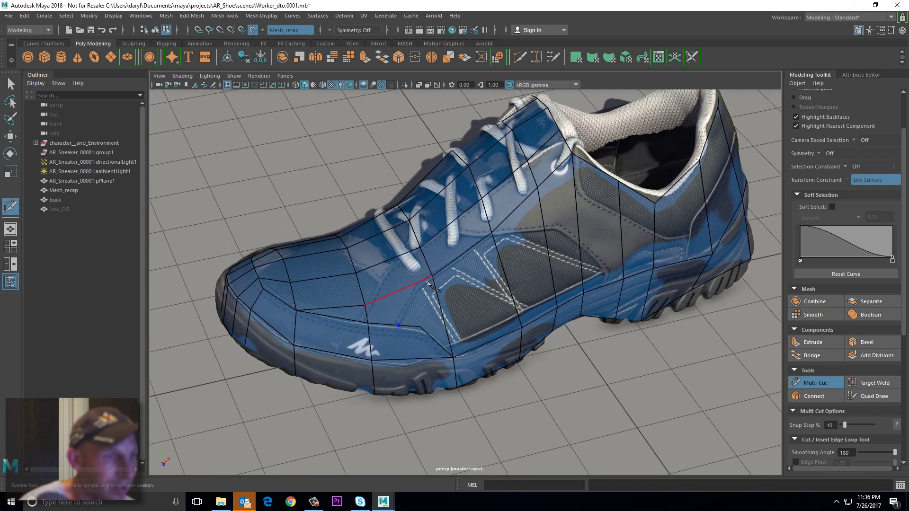
{"action": "left_click", "coordinate": [418, 293]}
{"action": "left_click", "coordinate": [432, 277]}
{"action": "key", "text": "Return"}
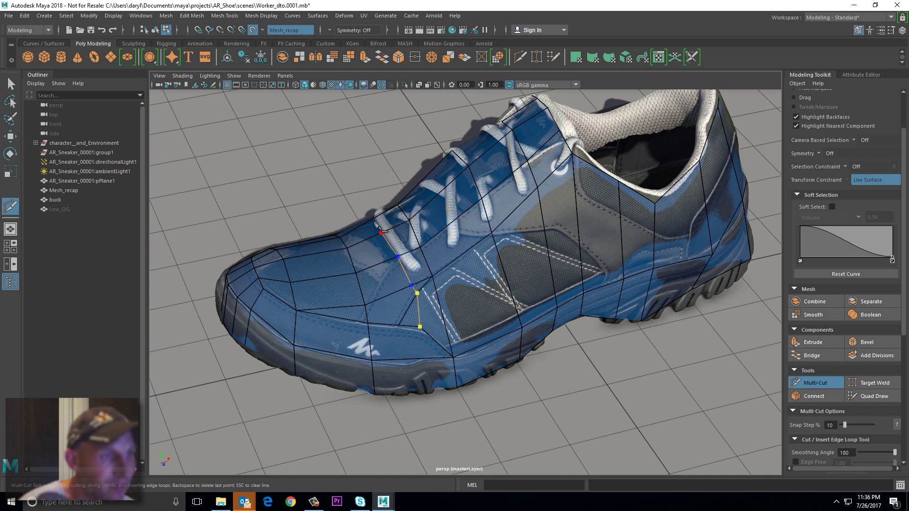
{"action": "left_click_drag", "start_coordinate": [378, 230], "coordinate": [417, 274], "text": "alt"}
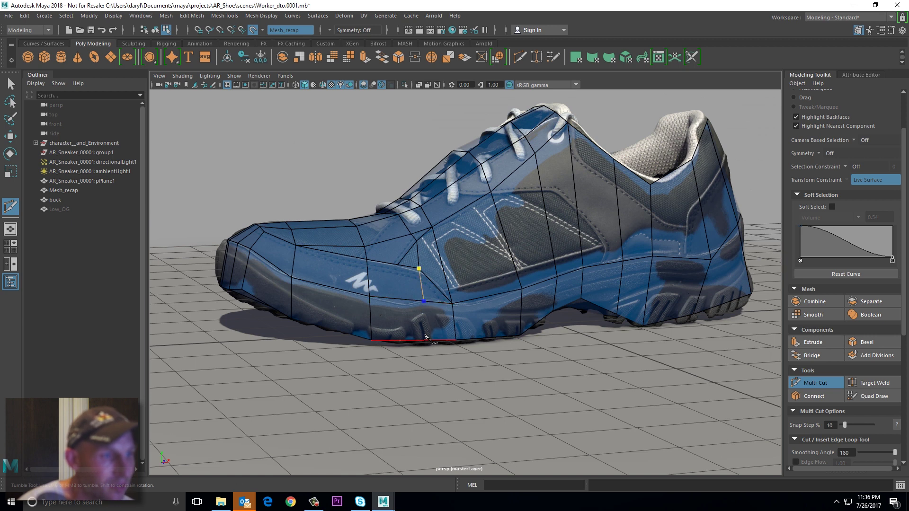
{"action": "left_click_drag", "start_coordinate": [428, 342], "coordinate": [434, 287], "text": "alt"}
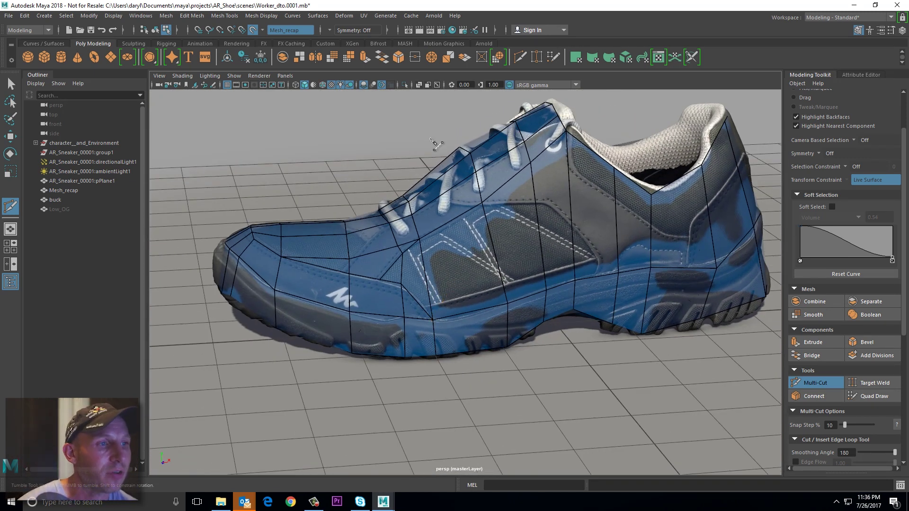
{"action": "left_click_drag", "start_coordinate": [417, 190], "coordinate": [398, 199], "text": "alt"}
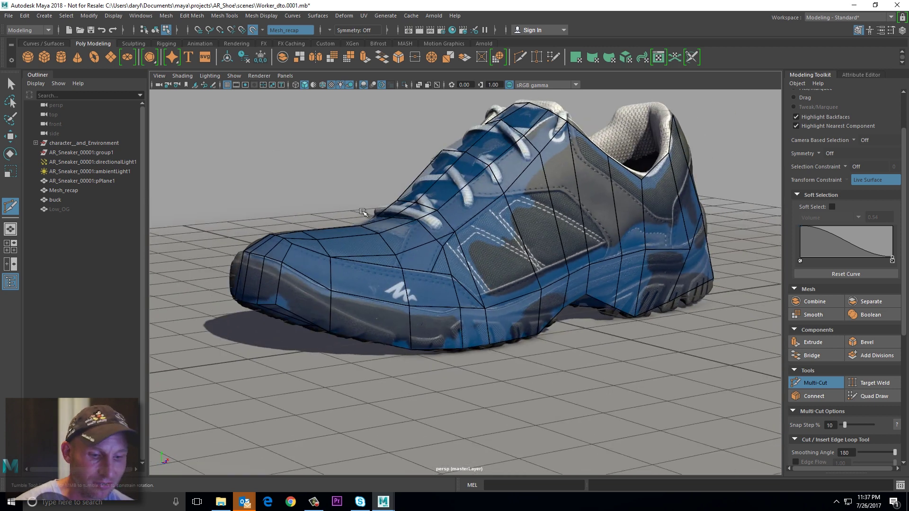
- Hide the buck mesh and show the Low_OG mesh over the scanned shoe
{"action": "key", "text": "w"}
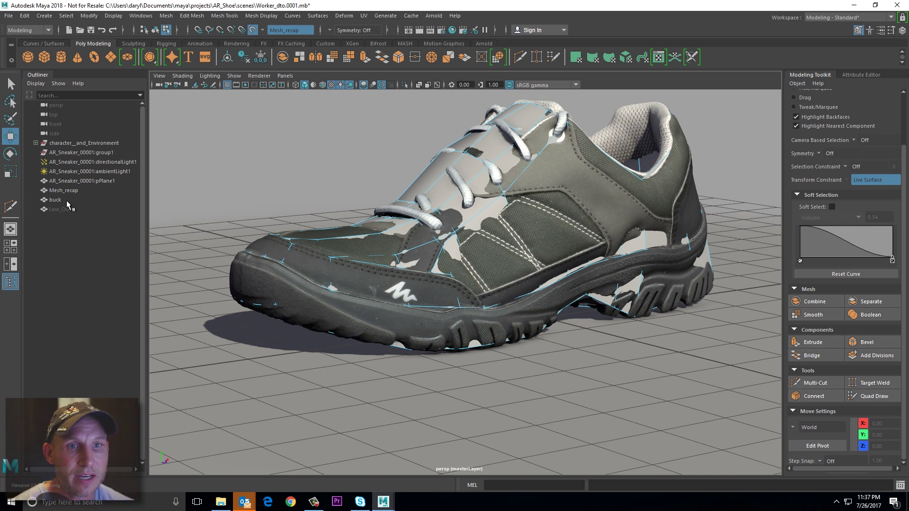
{"action": "right_click_drag", "start_coordinate": [445, 253], "coordinate": [476, 242]}
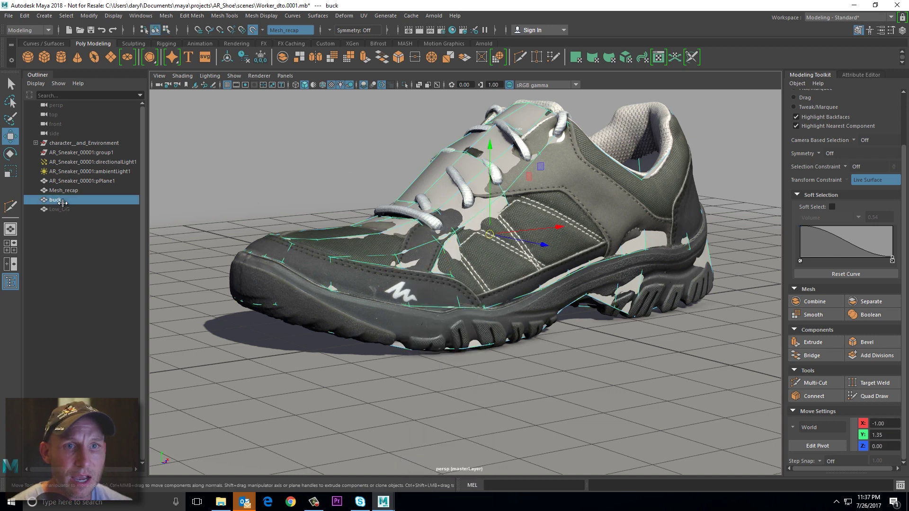
{"action": "left_click", "coordinate": [63, 209], "text": "ctrl"}
{"action": "key", "text": "h"}
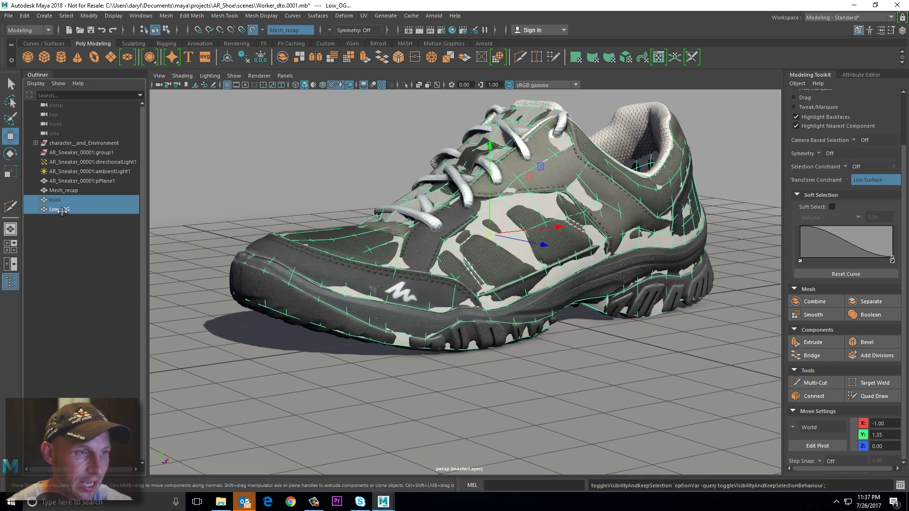
{"action": "left_click", "coordinate": [342, 362]}
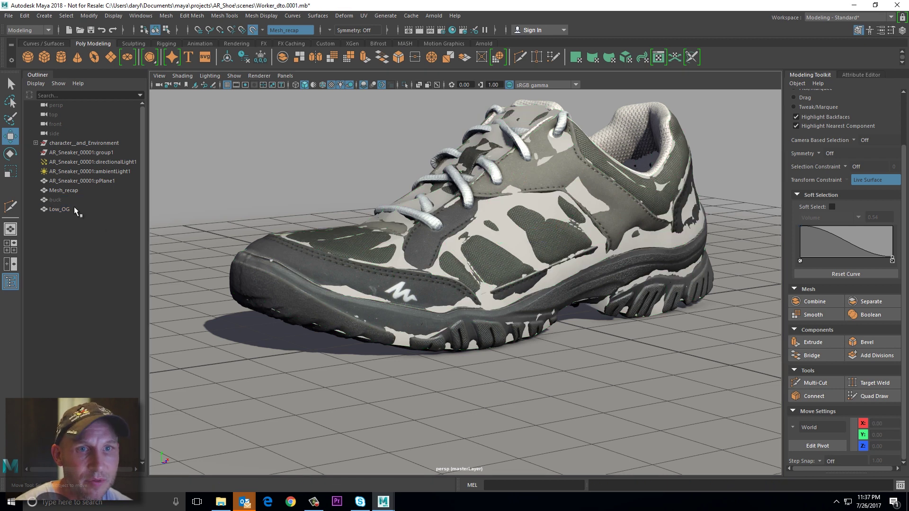
- Hide the Mesh_recap scan and select the Low_OG mesh
{"action": "left_click", "coordinate": [66, 190]}
{"action": "key", "text": "h"}
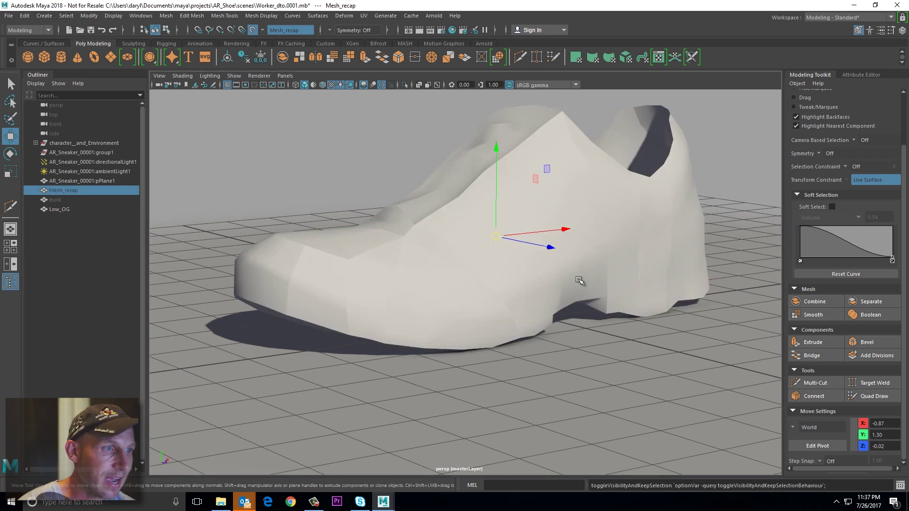
{"action": "key", "text": "h"}
{"action": "mouse_move", "coordinate": [396, 288]}
{"action": "left_mouse_down", "text": "alt"}
{"action": "mouse_move", "coordinate": [345, 282]}
{"action": "mouse_move", "coordinate": [345, 275]}
{"action": "mouse_move", "coordinate": [410, 284]}
{"action": "left_mouse_up", "text": "alt"}
{"action": "left_click_drag", "start_coordinate": [567, 216], "coordinate": [482, 226], "text": "alt"}
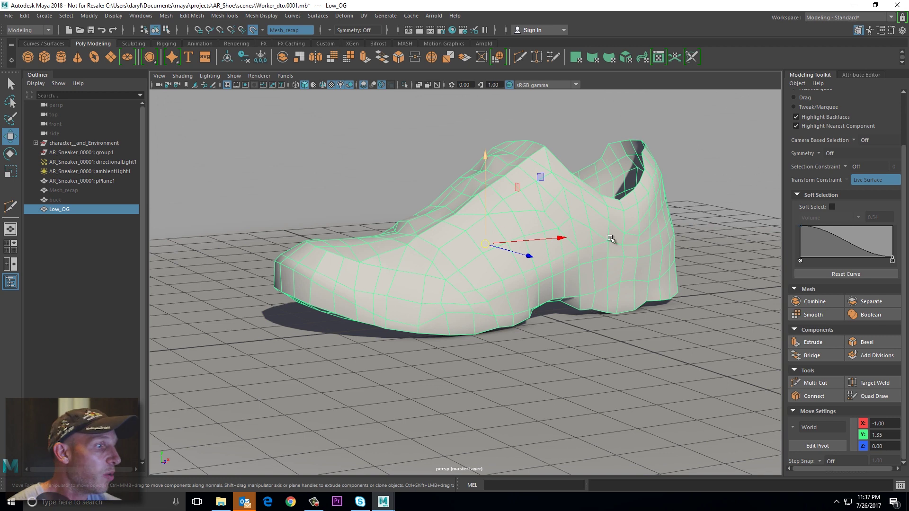
- Smooth the Low_OG mesh with 1 division
{"action": "left_click", "coordinate": [813, 315]}
{"action": "scroll", "coordinate": [463, 300], "scroll_direction": "up", "scroll_amount": 3}
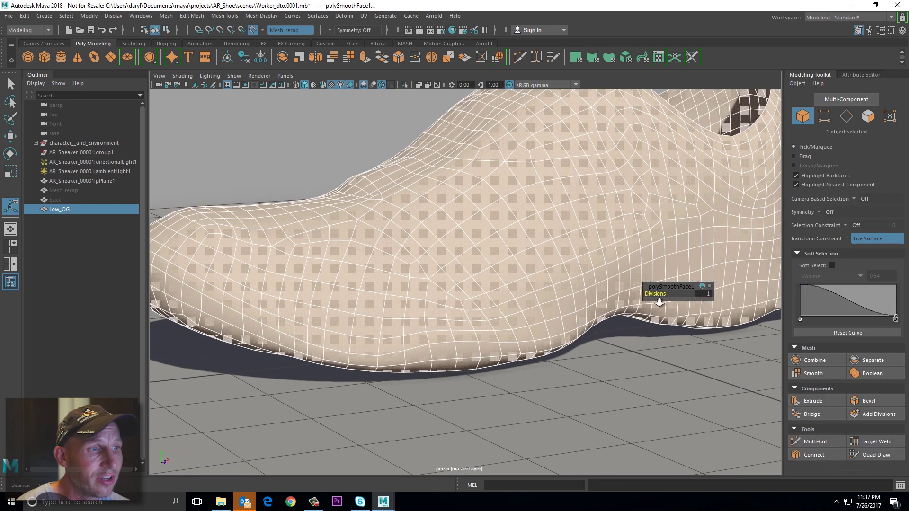
{"action": "scroll", "coordinate": [553, 301], "scroll_direction": "up", "scroll_amount": 2}
{"action": "mouse_move", "coordinate": [390, 250]}
{"action": "right_mouse_down", "text": "alt"}
{"action": "mouse_move", "coordinate": [339, 251]}
{"action": "mouse_move", "coordinate": [385, 260]}
{"action": "right_mouse_up", "text": "alt"}
{"action": "mouse_move", "coordinate": [386, 260]}
{"action": "left_mouse_down", "text": "alt"}
{"action": "mouse_move", "coordinate": [351, 258]}
{"action": "mouse_move", "coordinate": [402, 256]}
{"action": "mouse_move", "coordinate": [383, 256]}
{"action": "left_mouse_up", "text": "alt"}
- Show the Mesh_recap scan again together with the smoothed mesh
{"action": "left_click", "coordinate": [95, 191]}
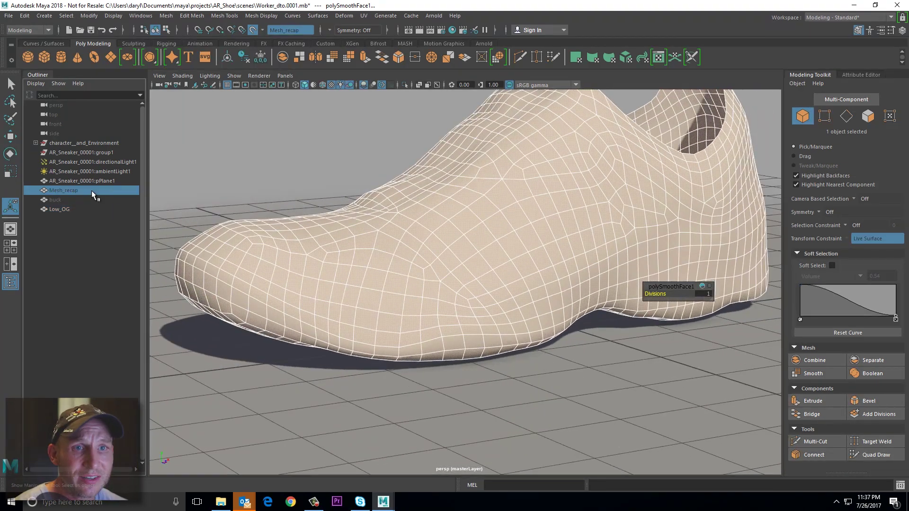
{"action": "key", "text": "h"}
{"action": "mouse_move", "coordinate": [367, 227]}
{"action": "left_mouse_down", "text": "alt"}
{"action": "mouse_move", "coordinate": [379, 223]}
{"action": "mouse_move", "coordinate": [363, 235]}
{"action": "mouse_move", "coordinate": [360, 222]}
{"action": "left_mouse_up", "text": "alt"}
- Apply a ShrinkWrap deformer to Low_OG with Mesh_recap as the target, using Closest projection and zero offset
{"action": "left_click", "coordinate": [67, 210]}
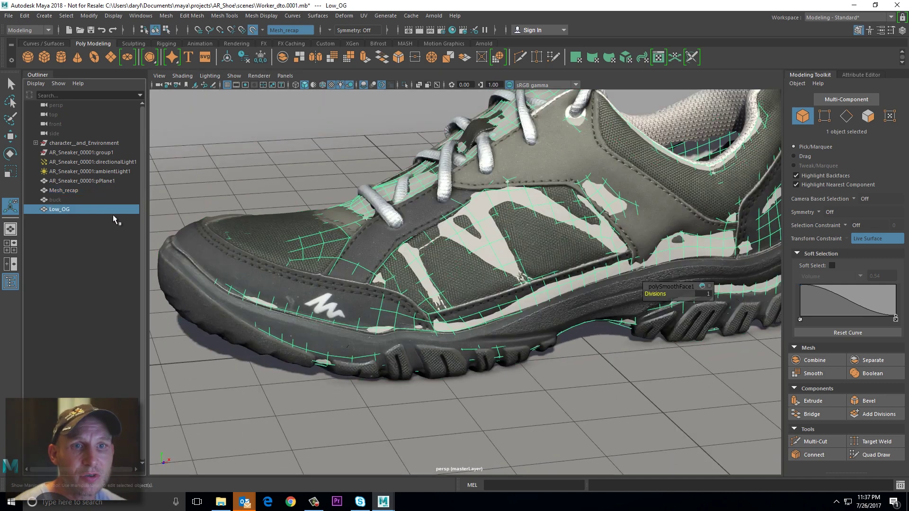
{"action": "left_click", "coordinate": [81, 191], "text": "ctrl"}
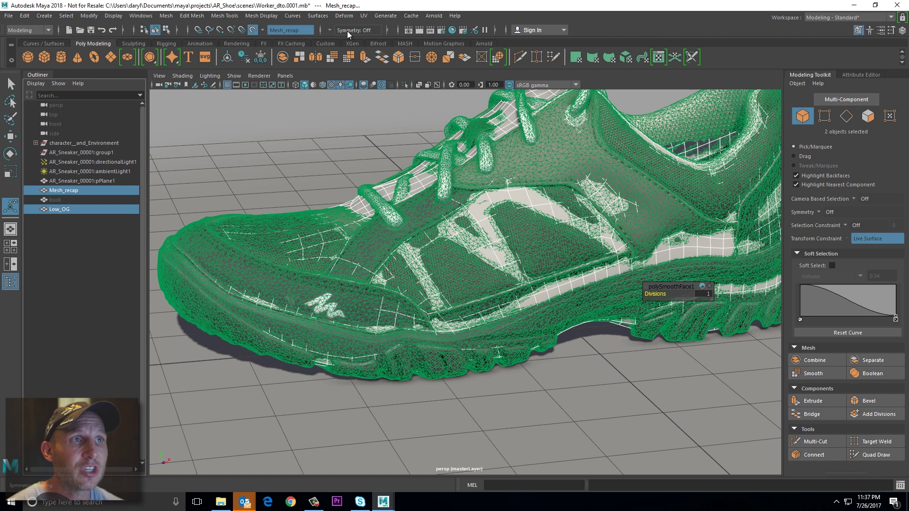
{"action": "left_click", "coordinate": [344, 16]}
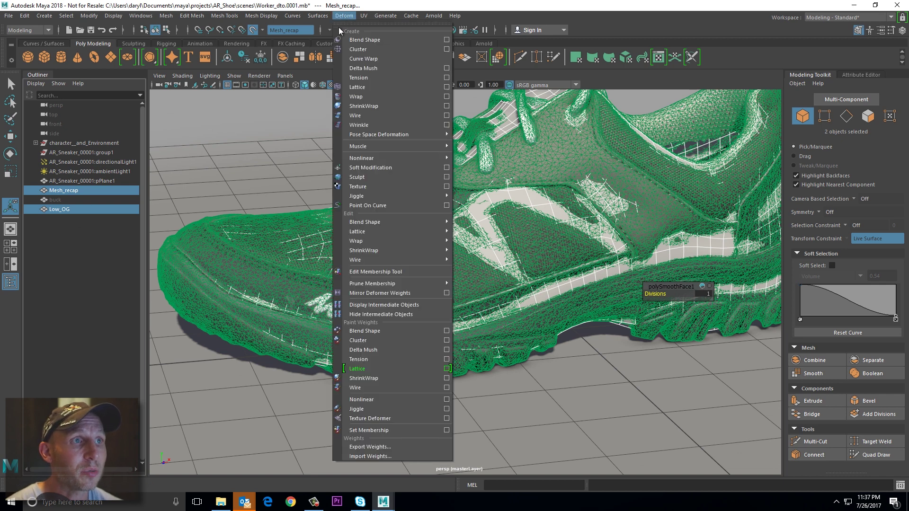
{"action": "left_click", "coordinate": [446, 107]}
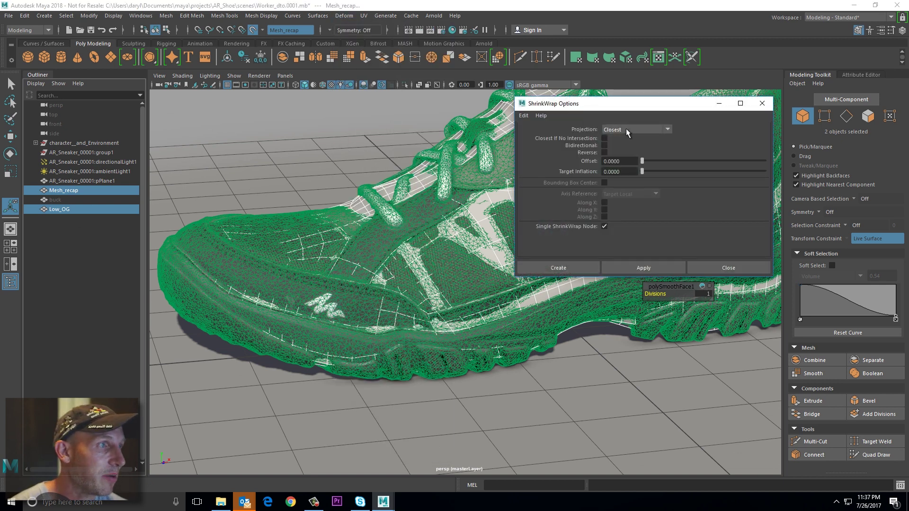
{"action": "left_click", "coordinate": [643, 267]}
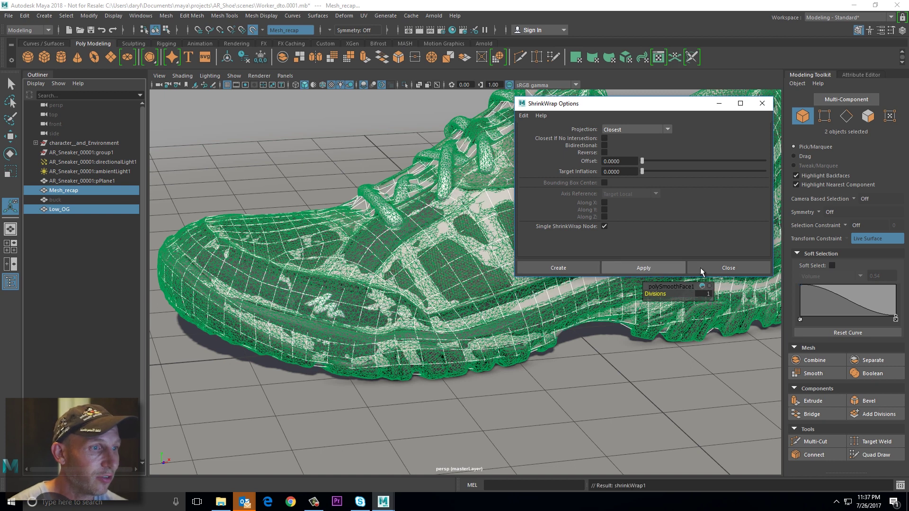
{"action": "left_click", "coordinate": [695, 268]}
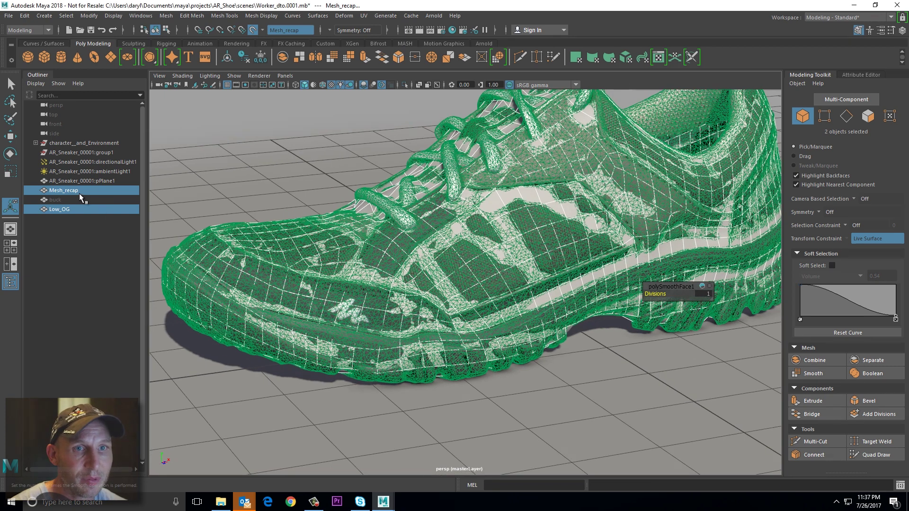
- Hide the Mesh_recap scan and clear the selection to view only the shrinkwrapped Low_OG mesh
{"action": "left_click", "coordinate": [80, 192]}
{"action": "key", "text": "h"}
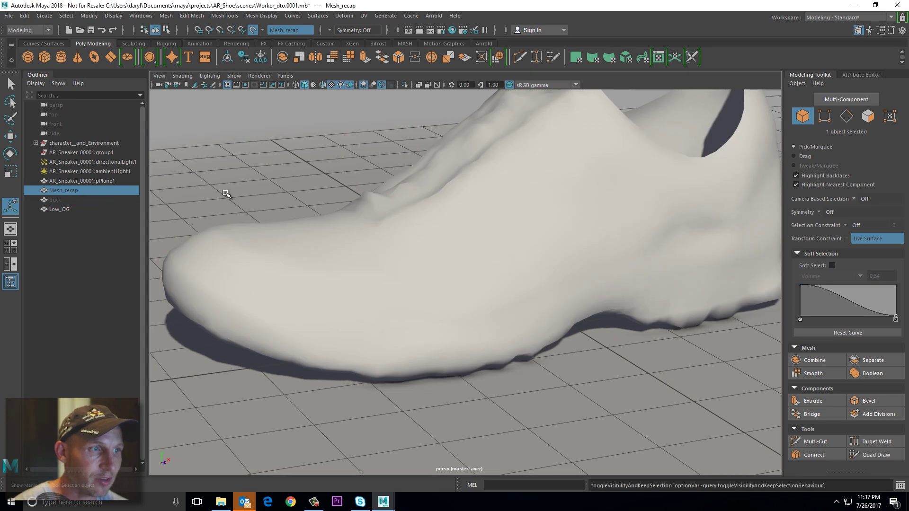
{"action": "left_click", "coordinate": [294, 144]}
{"action": "scroll", "coordinate": [409, 204], "scroll_direction": "down", "scroll_amount": 5}
{"action": "left_click_drag", "start_coordinate": [408, 203], "coordinate": [483, 262], "text": "alt"}
- Delete the construction history of the Low_OG mesh and deselect it
{"action": "left_click", "coordinate": [443, 260]}
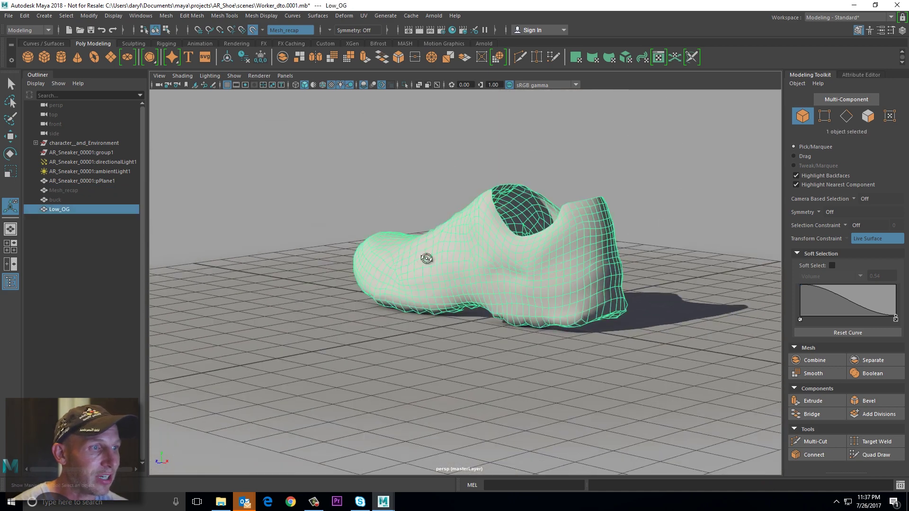
{"action": "left_click_drag", "start_coordinate": [426, 258], "coordinate": [462, 246], "text": "alt"}
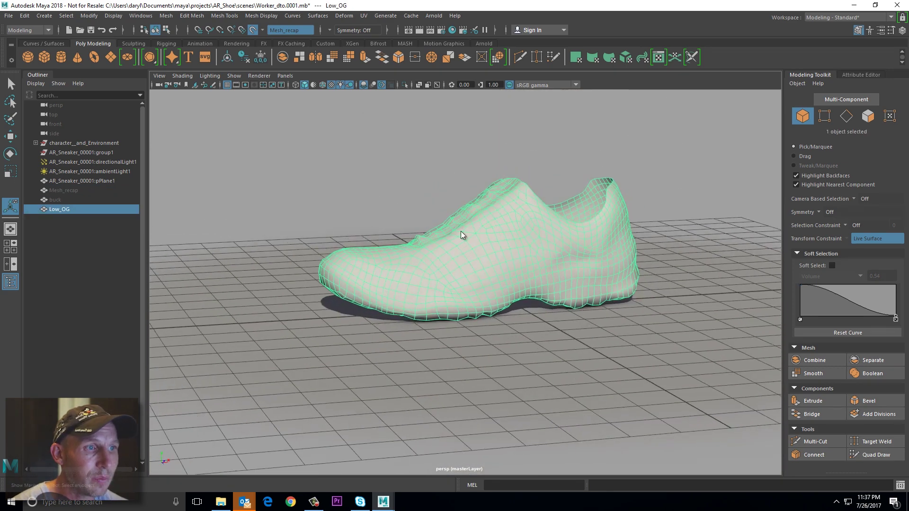
{"action": "key", "text": "space"}
{"action": "left_click", "coordinate": [352, 189]}
{"action": "mouse_move", "coordinate": [424, 309]}
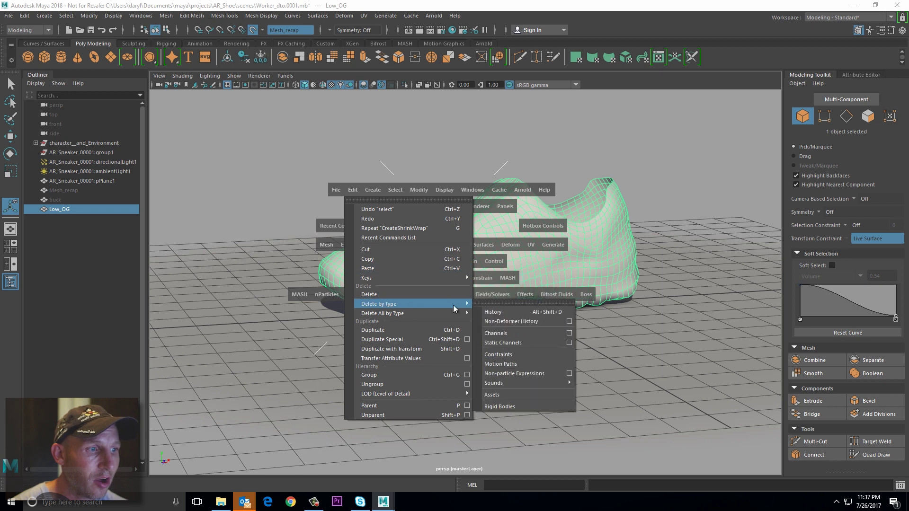
{"action": "left_click", "coordinate": [502, 312]}
{"action": "left_click", "coordinate": [386, 211]}
{"action": "left_click_drag", "start_coordinate": [386, 211], "coordinate": [420, 217], "text": "alt"}
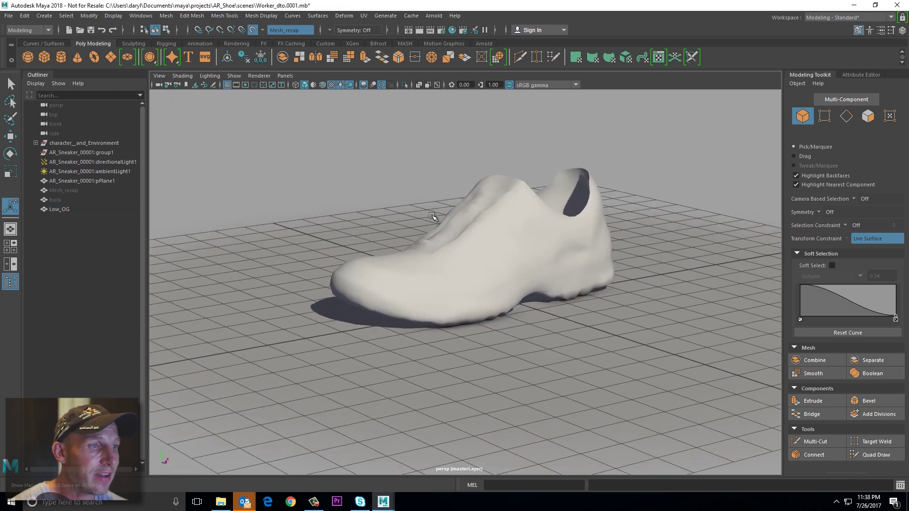
{"action": "right_click_drag", "start_coordinate": [420, 216], "coordinate": [615, 211], "text": "alt"}
{"action": "left_click_drag", "start_coordinate": [578, 211], "coordinate": [475, 244], "text": "alt"}
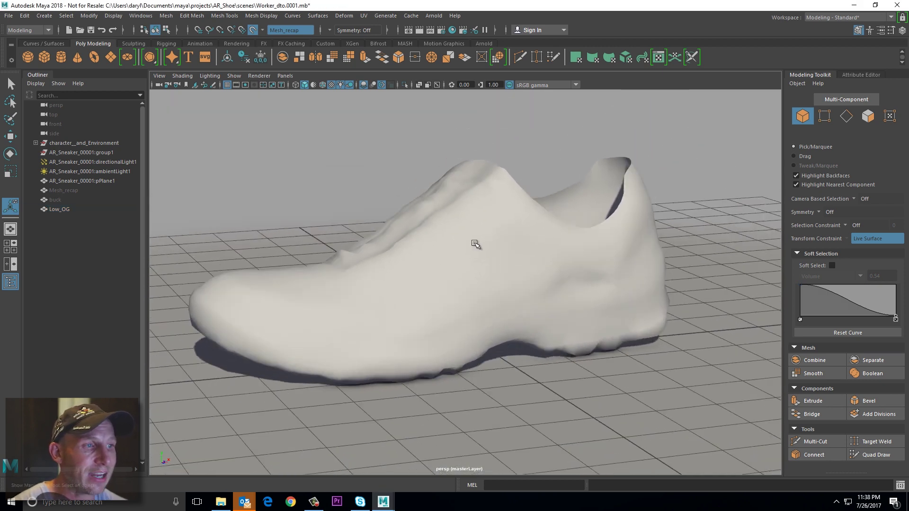
- Select Low_OG, switch to the UV Editing workspace and widen the perspective view beside the UV Editor
{"action": "left_click", "coordinate": [475, 243]}
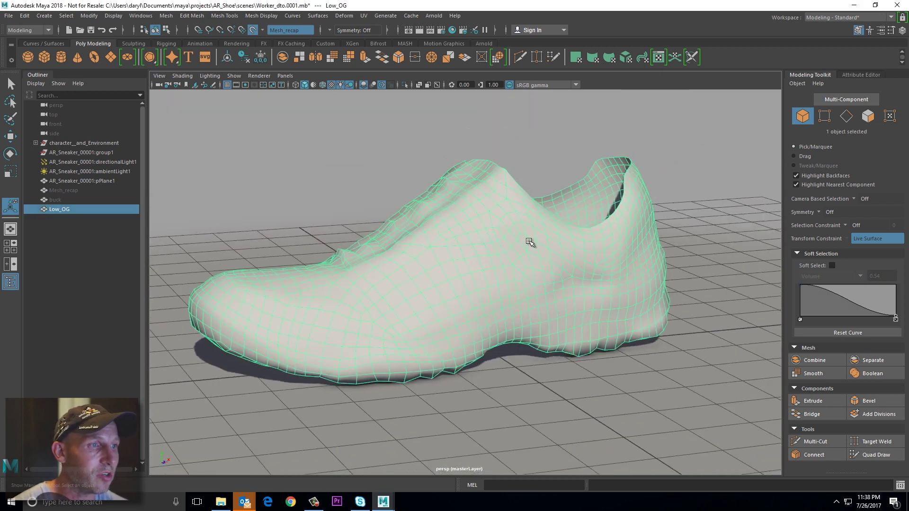
{"action": "left_click", "coordinate": [819, 18]}
{"action": "left_click", "coordinate": [834, 77]}
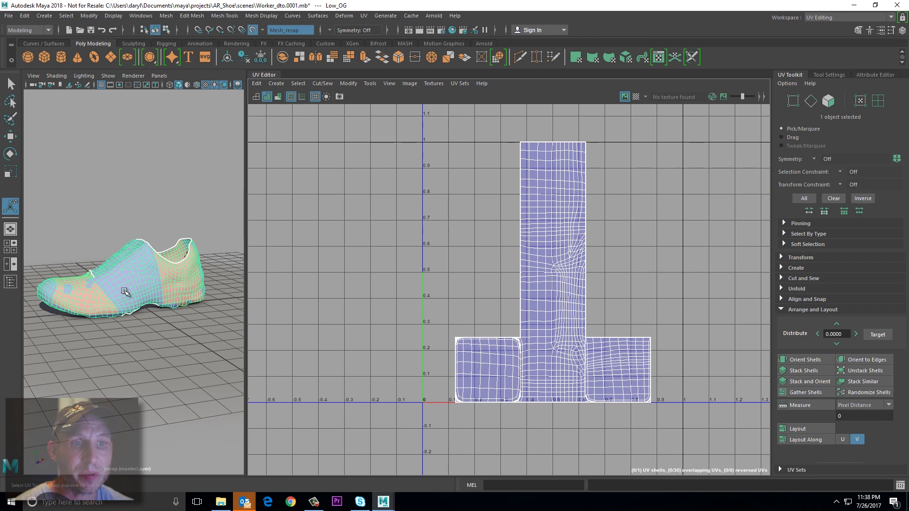
{"action": "scroll", "coordinate": [127, 292], "scroll_direction": "up", "scroll_amount": 3}
{"action": "left_click_drag", "start_coordinate": [247, 284], "coordinate": [374, 284]}
{"action": "right_click_drag", "start_coordinate": [299, 285], "coordinate": [175, 286], "text": "alt"}
{"action": "left_click_drag", "start_coordinate": [174, 286], "coordinate": [171, 282], "text": "alt"}
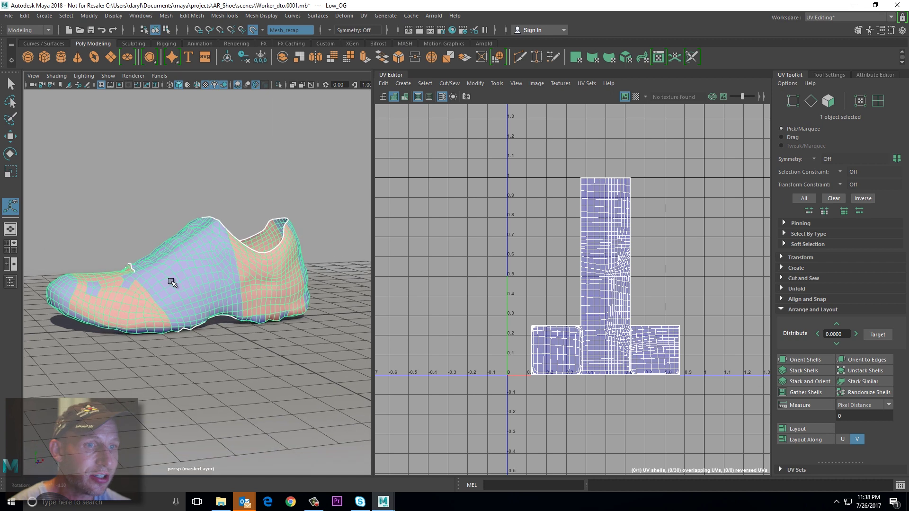
- Create a planar UV projection on the Low_OG mesh and clear the selection
{"action": "left_click", "coordinate": [781, 310]}
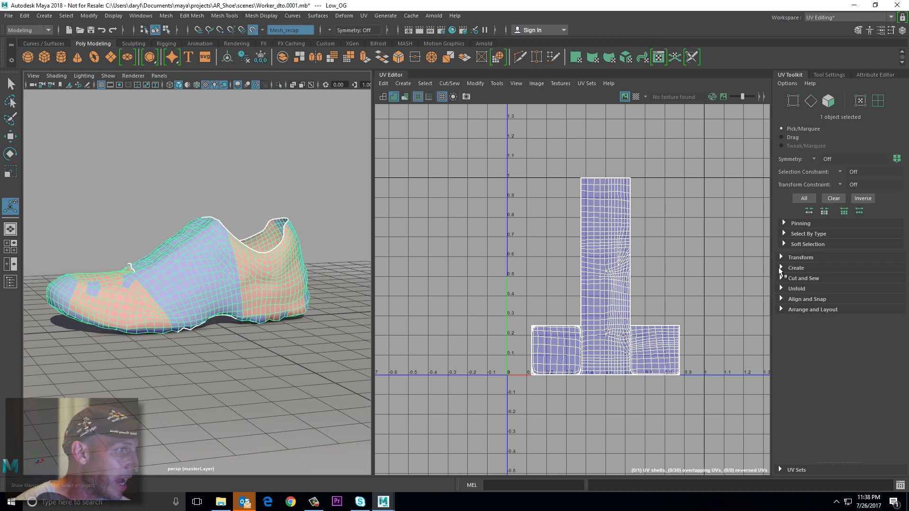
{"action": "left_click", "coordinate": [782, 268]}
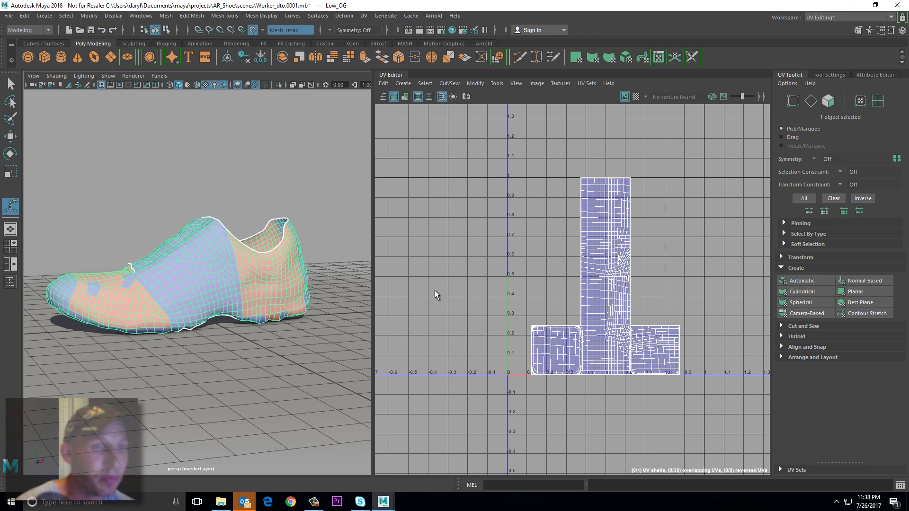
{"action": "left_click", "coordinate": [857, 292]}
{"action": "left_click_drag", "start_coordinate": [202, 242], "coordinate": [203, 217], "text": "alt"}
{"action": "left_click", "coordinate": [239, 181]}
- Cut the UVs along the horizontal edge loop around the shoe that separates the sole from the upper
{"action": "right_click_drag", "start_coordinate": [203, 217], "coordinate": [199, 264], "text": "alt"}
{"action": "middle_click_drag", "start_coordinate": [187, 265], "coordinate": [232, 260], "text": "alt"}
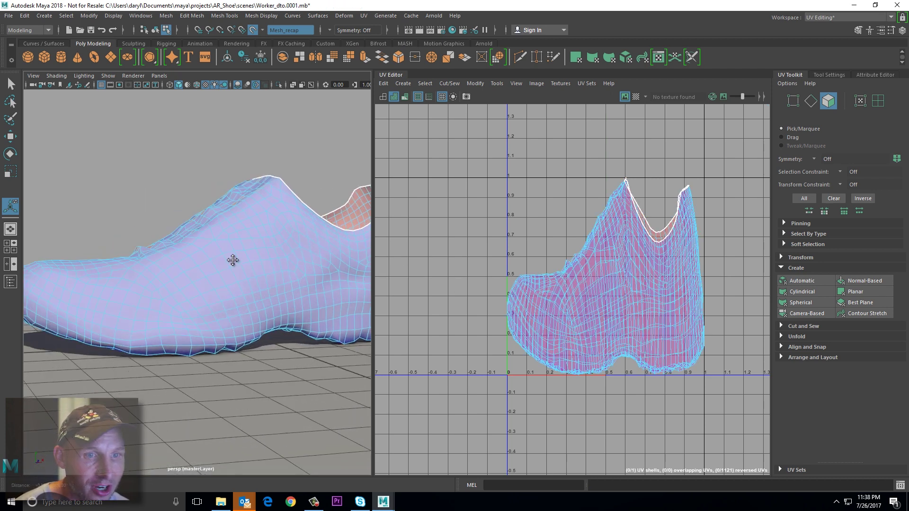
{"action": "left_click_drag", "start_coordinate": [233, 260], "coordinate": [211, 263], "text": "alt"}
{"action": "right_click_drag", "start_coordinate": [195, 279], "coordinate": [195, 205]}
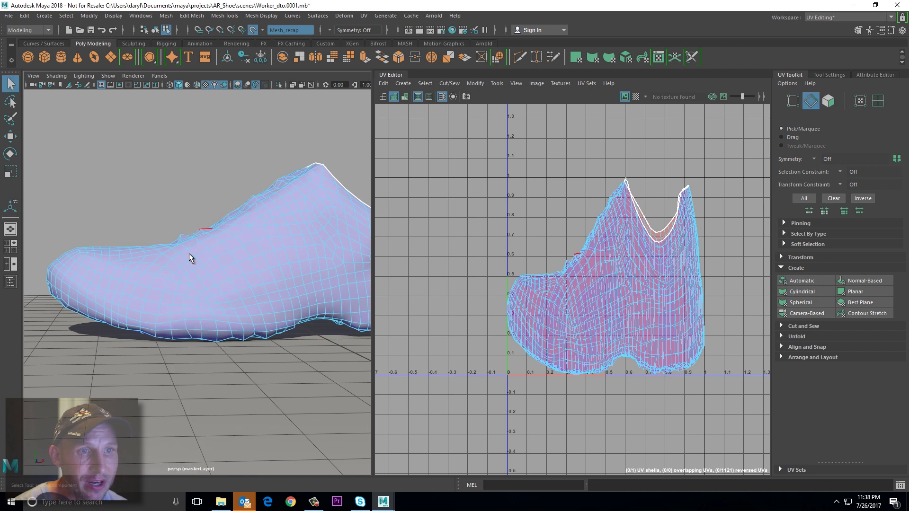
{"action": "double_click", "coordinate": [166, 305]}
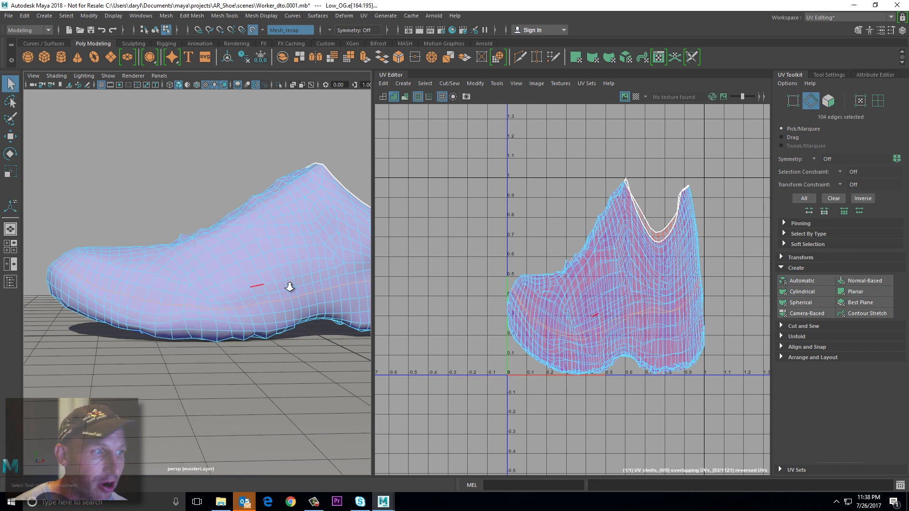
{"action": "left_click_drag", "start_coordinate": [289, 287], "coordinate": [313, 279], "text": "alt"}
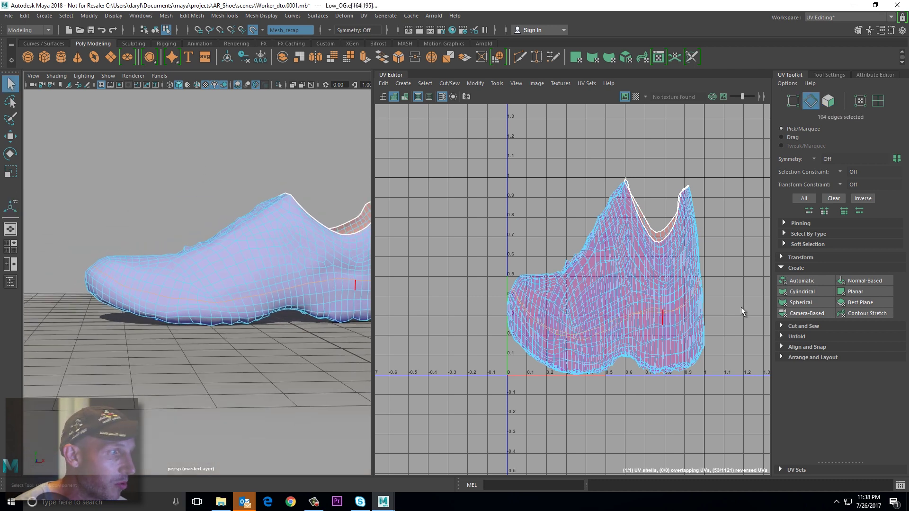
{"action": "left_click", "coordinate": [782, 268]}
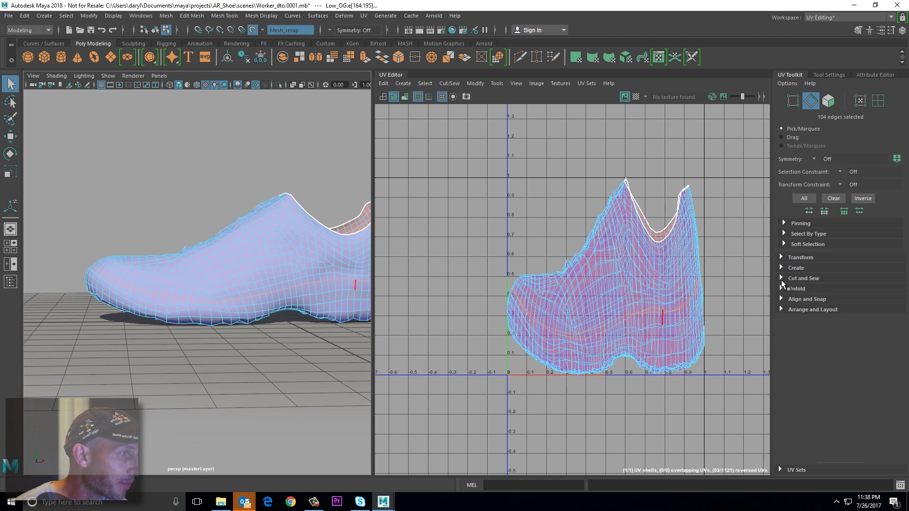
{"action": "left_click", "coordinate": [781, 279]}
{"action": "left_click", "coordinate": [797, 314]}
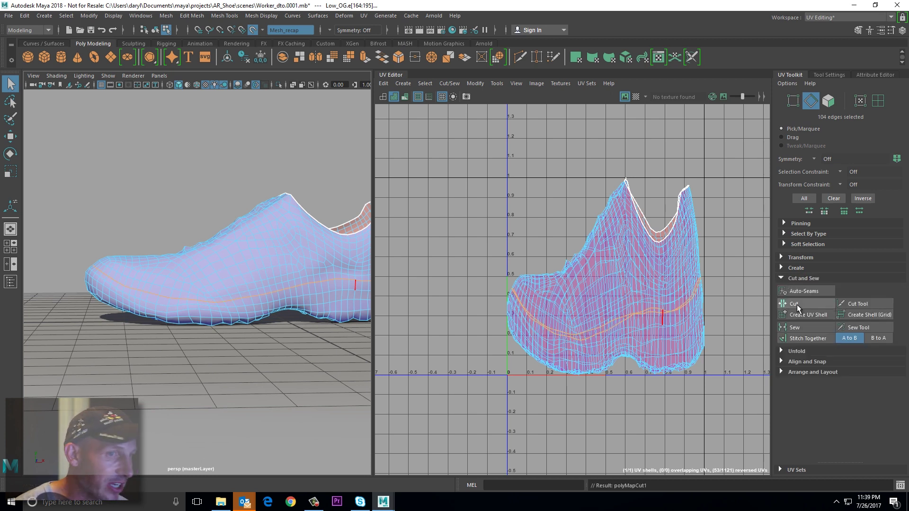
- Cut the UVs along the edges running over the shoe's centre from the collar to the sole seam at the toe
{"action": "left_click_drag", "start_coordinate": [186, 197], "coordinate": [238, 195], "text": "alt"}
{"action": "left_click", "coordinate": [214, 164]}
{"action": "double_click", "coordinate": [172, 333], "text": "shift"}
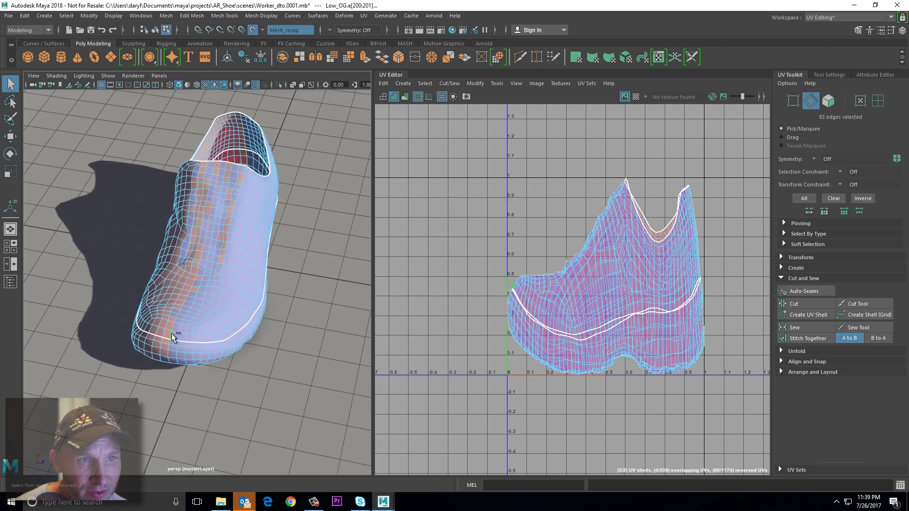
{"action": "left_click", "coordinate": [191, 347]}
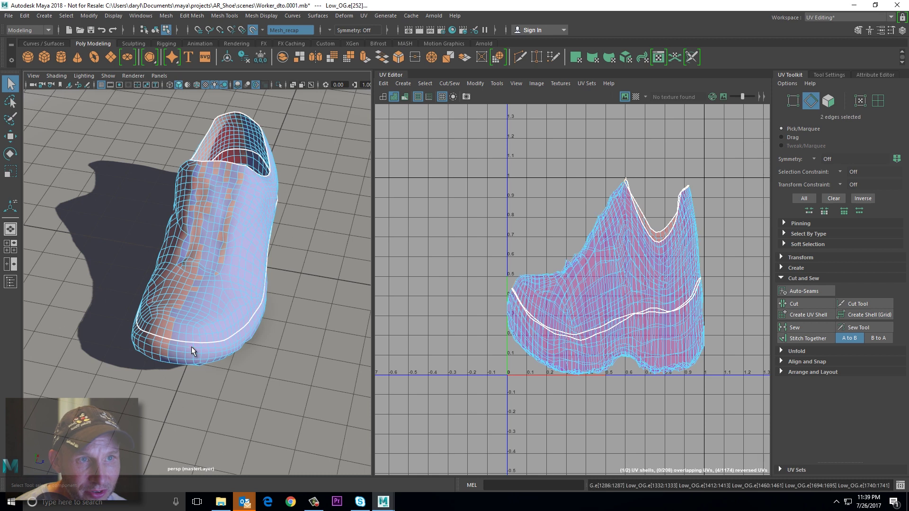
{"action": "left_click", "coordinate": [221, 164]}
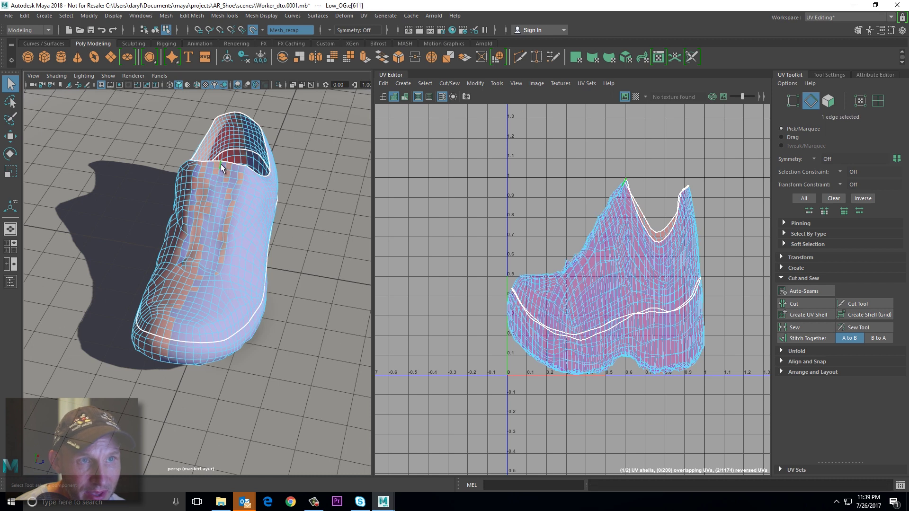
{"action": "double_click", "coordinate": [172, 333], "text": "shift"}
{"action": "left_click", "coordinate": [792, 304]}
- Cut the UVs along the vertical edges at the heel from the collar down to the sole seam
{"action": "left_click_drag", "start_coordinate": [181, 206], "coordinate": [212, 163], "text": "alt"}
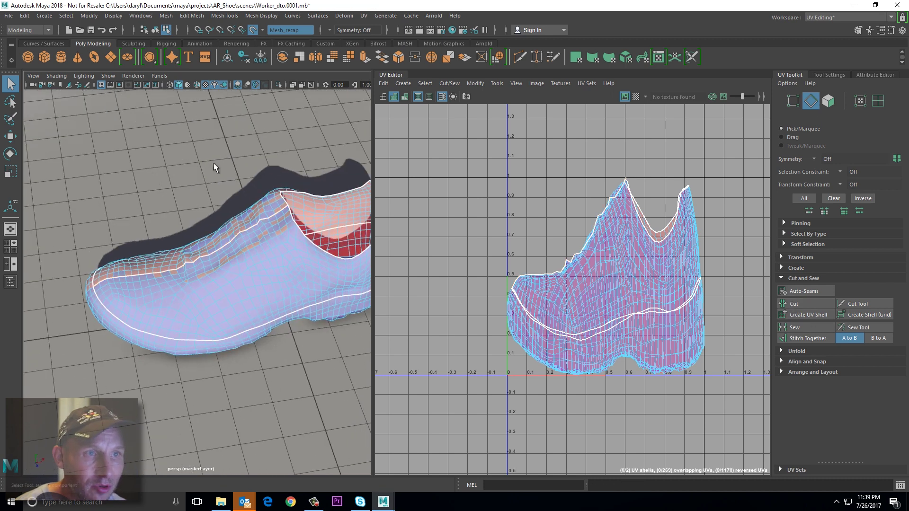
{"action": "mouse_move", "coordinate": [150, 174]}
{"action": "left_mouse_down", "text": "alt"}
{"action": "mouse_move", "coordinate": [176, 169]}
{"action": "mouse_move", "coordinate": [159, 183]}
{"action": "left_mouse_up", "text": "alt"}
{"action": "right_click_drag", "start_coordinate": [158, 184], "coordinate": [247, 271], "text": "alt"}
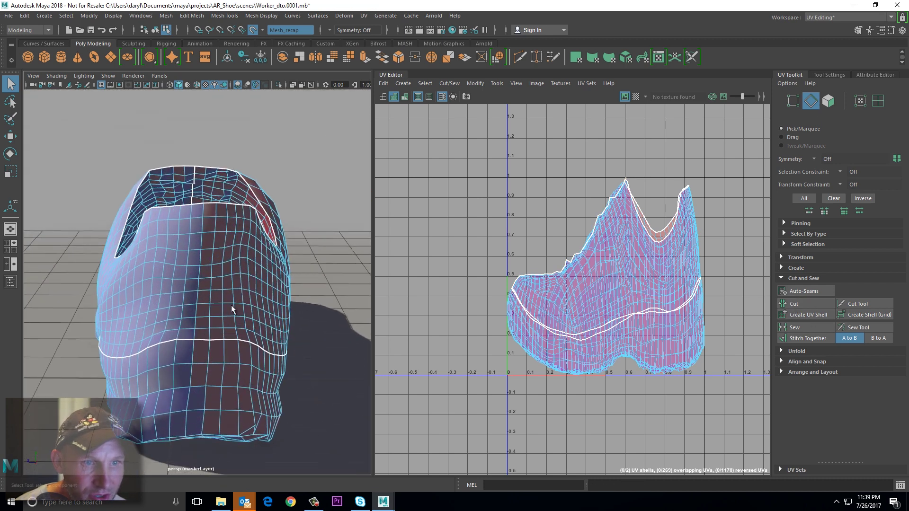
{"action": "left_click", "coordinate": [209, 333]}
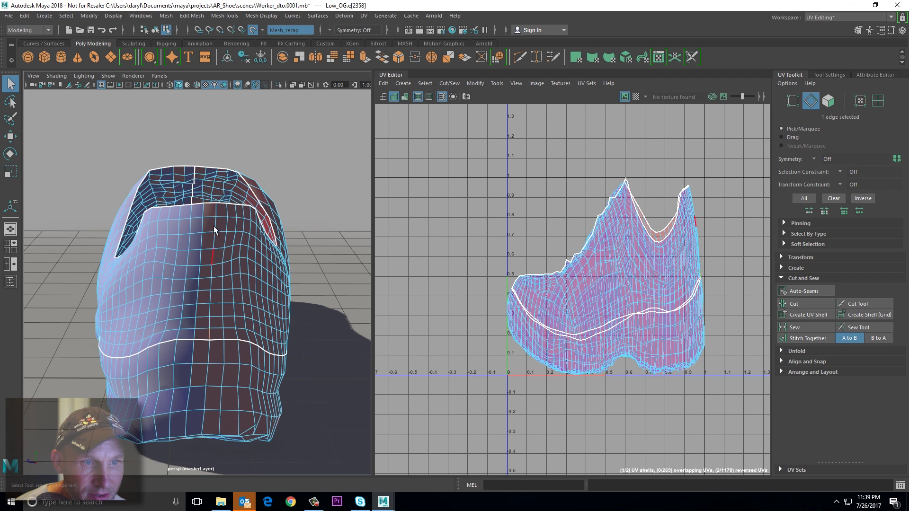
{"action": "left_click", "coordinate": [793, 303]}
{"action": "left_click_drag", "start_coordinate": [289, 246], "coordinate": [300, 254], "text": "alt"}
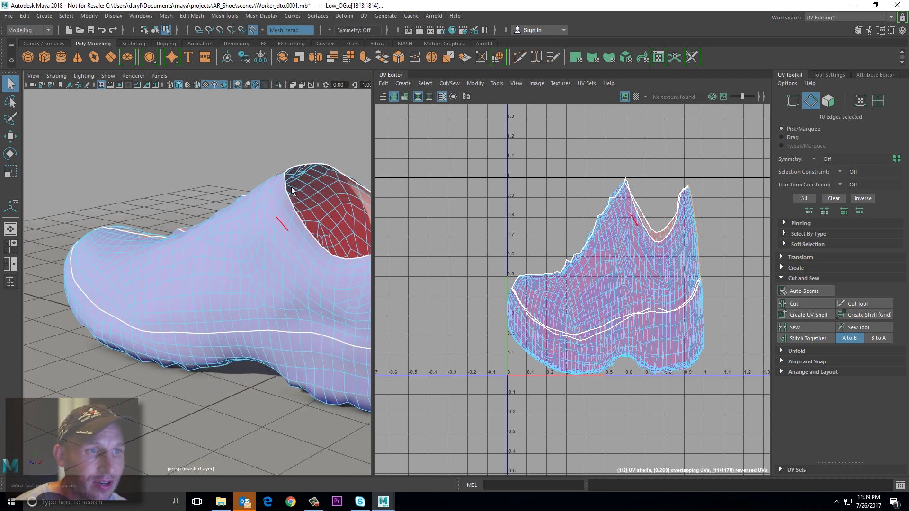
- Try moving one upper UV shell upward away from the sole shell, and undo the move
{"action": "right_click_drag", "start_coordinate": [615, 222], "coordinate": [580, 211]}
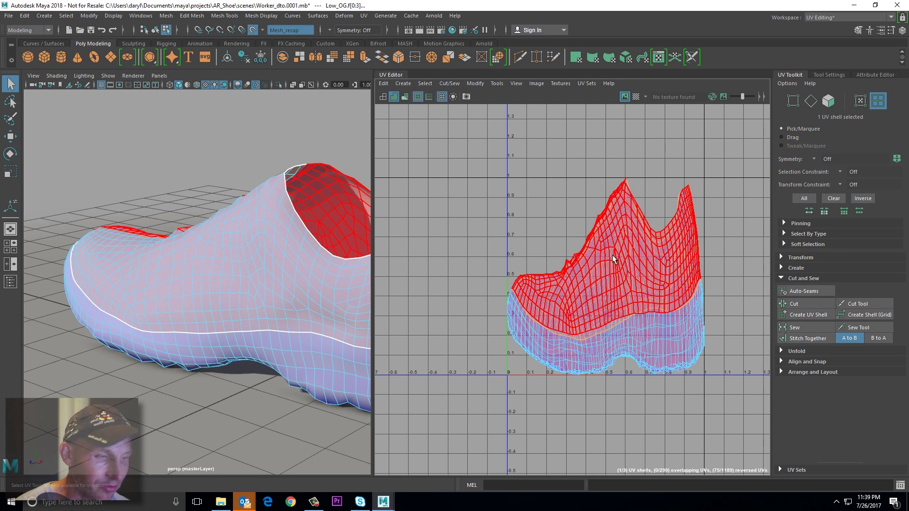
{"action": "key", "text": "w"}
{"action": "left_click_drag", "start_coordinate": [606, 249], "coordinate": [605, 218]}
{"action": "key", "text": "ctrl+z"}
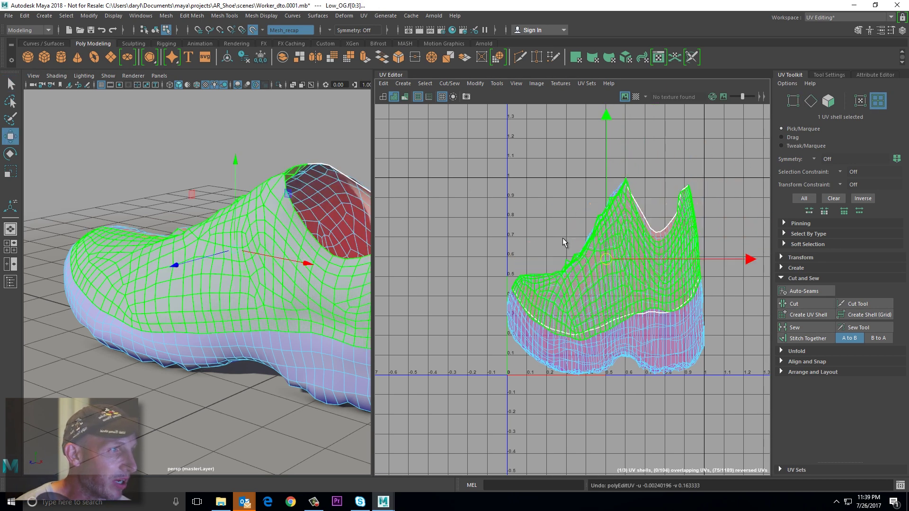
- Try unfolding all three UV shells together, inspect the layout, and undo the unfold
{"action": "scroll", "coordinate": [563, 238], "scroll_direction": "down", "scroll_amount": 2}
{"action": "left_click", "coordinate": [499, 195]}
{"action": "left_click_drag", "start_coordinate": [491, 159], "coordinate": [748, 384]}
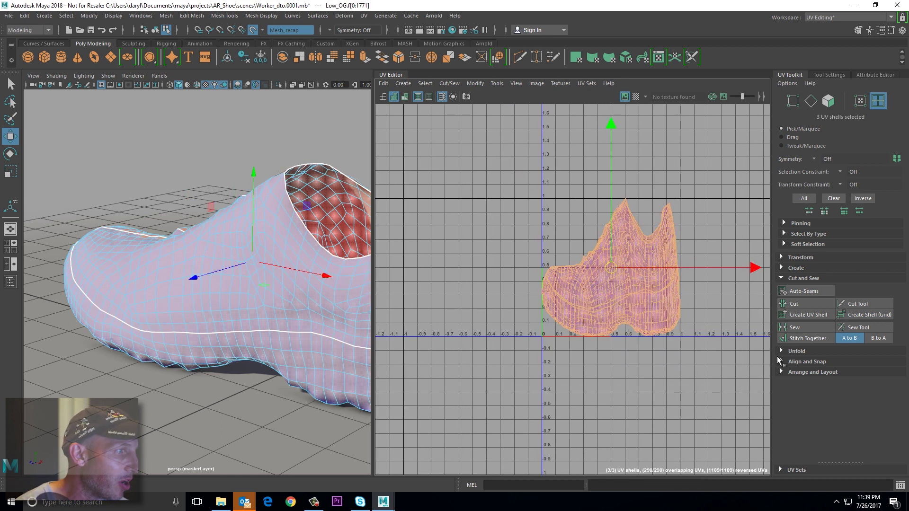
{"action": "left_click", "coordinate": [802, 279]}
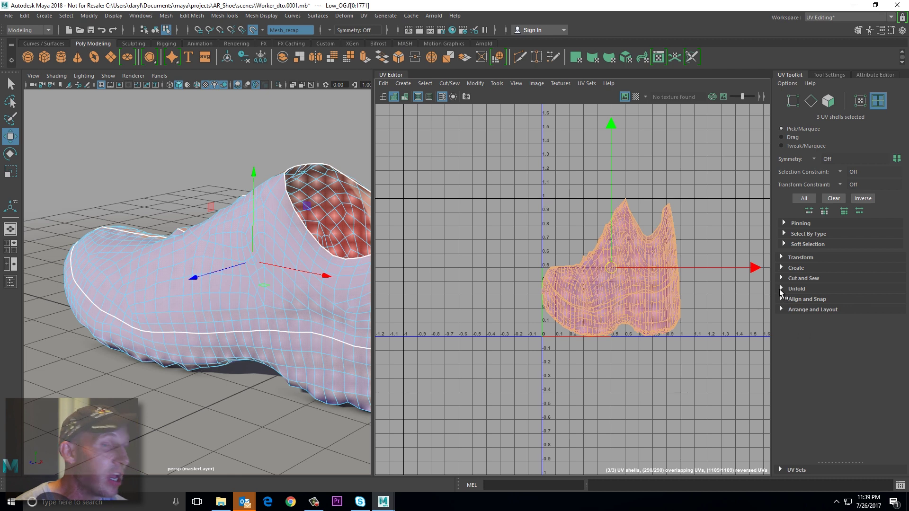
{"action": "left_click", "coordinate": [791, 289]}
{"action": "left_click", "coordinate": [798, 312]}
{"action": "right_click_drag", "start_coordinate": [552, 308], "coordinate": [639, 310], "text": "alt"}
{"action": "middle_click_drag", "start_coordinate": [688, 308], "coordinate": [726, 308], "text": "alt"}
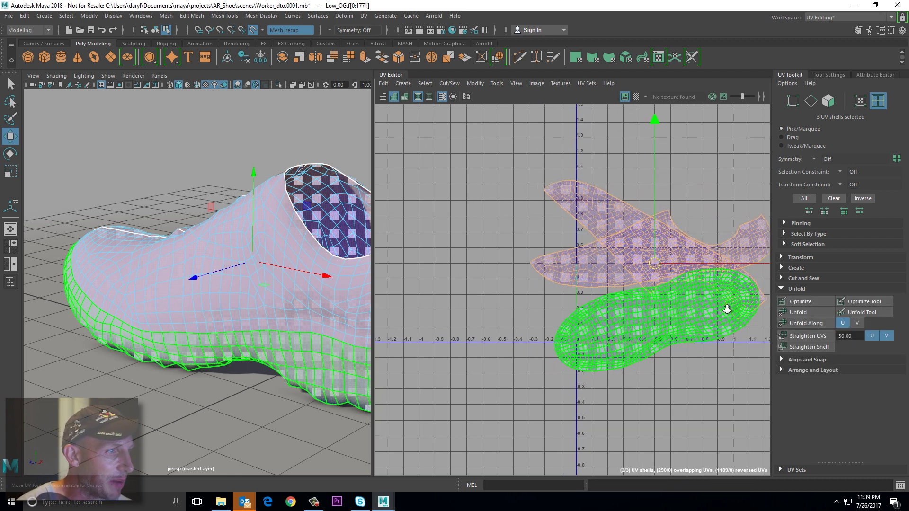
{"action": "right_click_drag", "start_coordinate": [616, 327], "coordinate": [720, 311], "text": "alt"}
{"action": "middle_click_drag", "start_coordinate": [656, 311], "coordinate": [564, 319], "text": "alt"}
{"action": "right_click_drag", "start_coordinate": [564, 319], "coordinate": [639, 322], "text": "alt"}
{"action": "middle_click_drag", "start_coordinate": [639, 322], "coordinate": [599, 320], "text": "alt"}
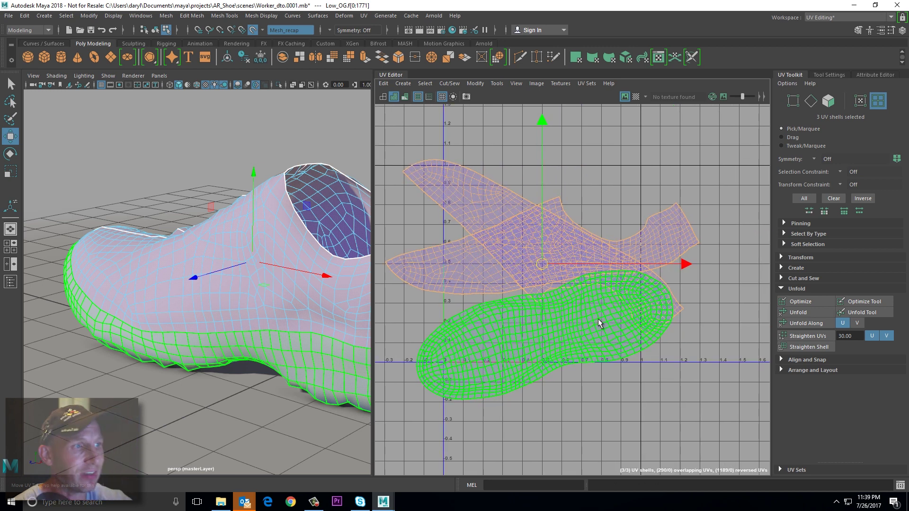
{"action": "key", "text": "ctrl+z"}
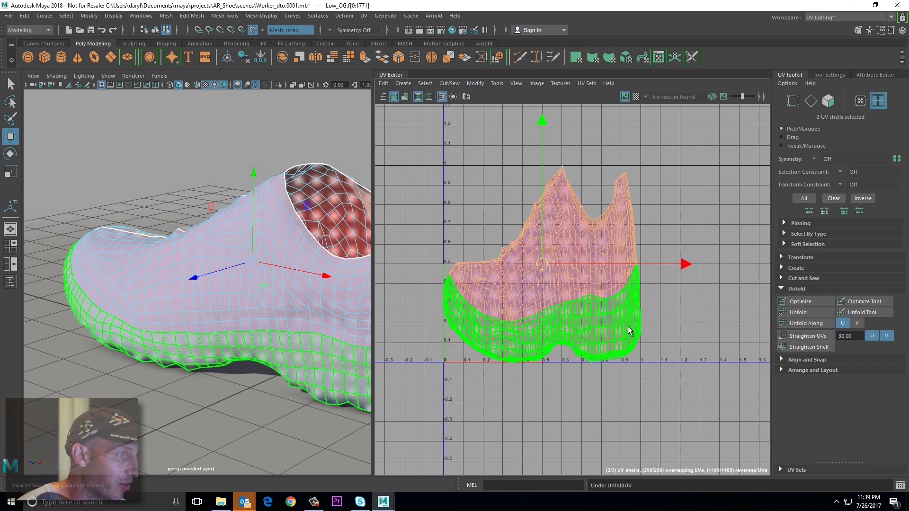
- Select the two upper UV shells and unfold them along U and along V
{"action": "left_click", "coordinate": [504, 172]}
{"action": "left_click_drag", "start_coordinate": [494, 158], "coordinate": [616, 238]}
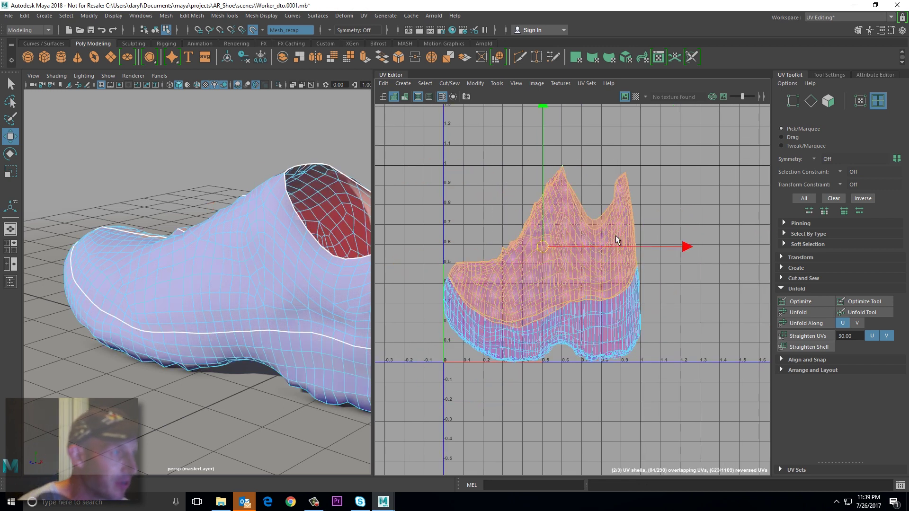
{"action": "left_click", "coordinate": [797, 324]}
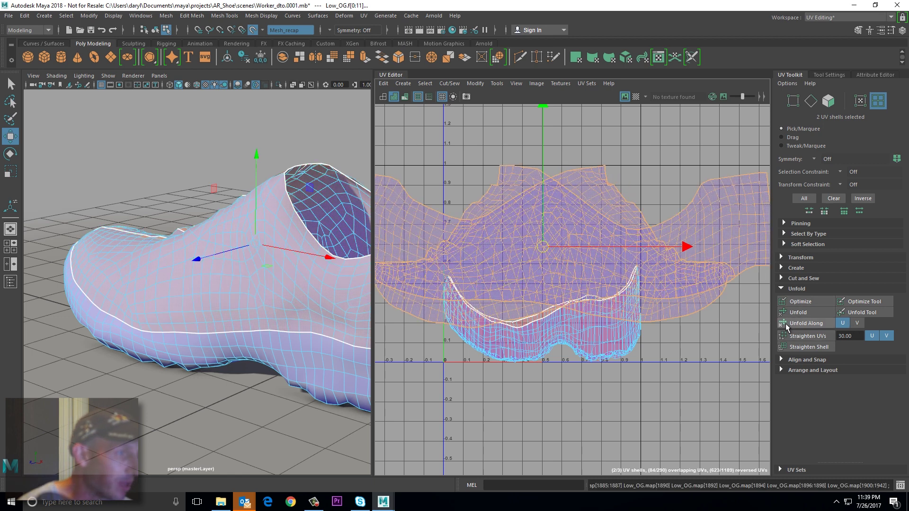
{"action": "scroll", "coordinate": [686, 310], "scroll_direction": "down", "scroll_amount": 3}
{"action": "left_click", "coordinate": [857, 323]}
{"action": "left_click", "coordinate": [805, 325]}
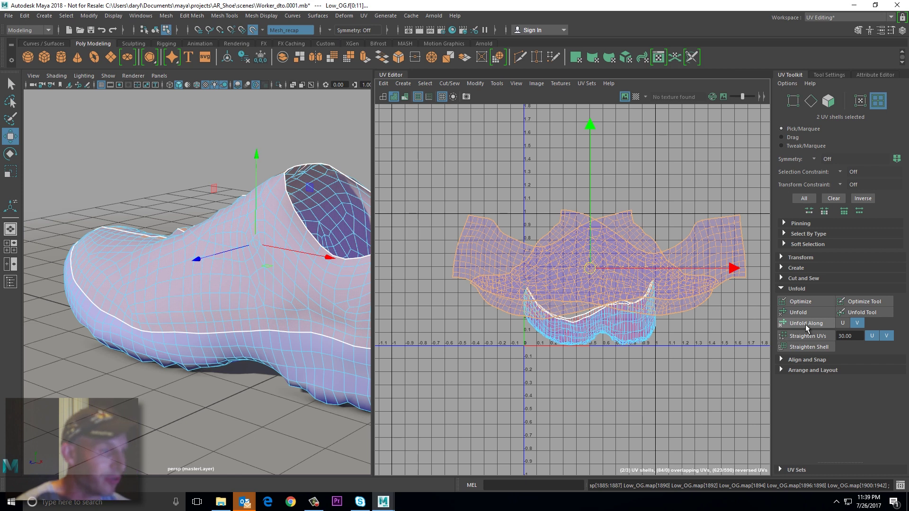
- Select the sole's UV shell, unfold it along V and along U, and deselect it
{"action": "left_click", "coordinate": [637, 339]}
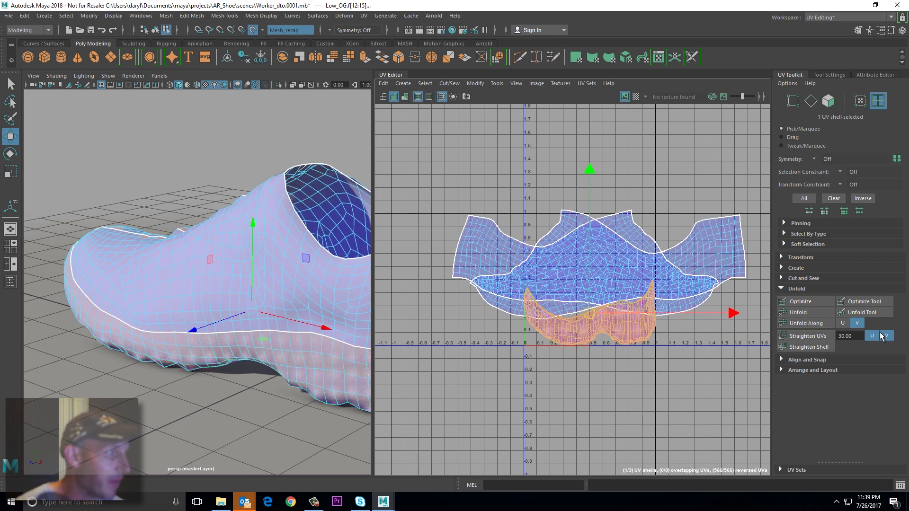
{"action": "left_click", "coordinate": [804, 324]}
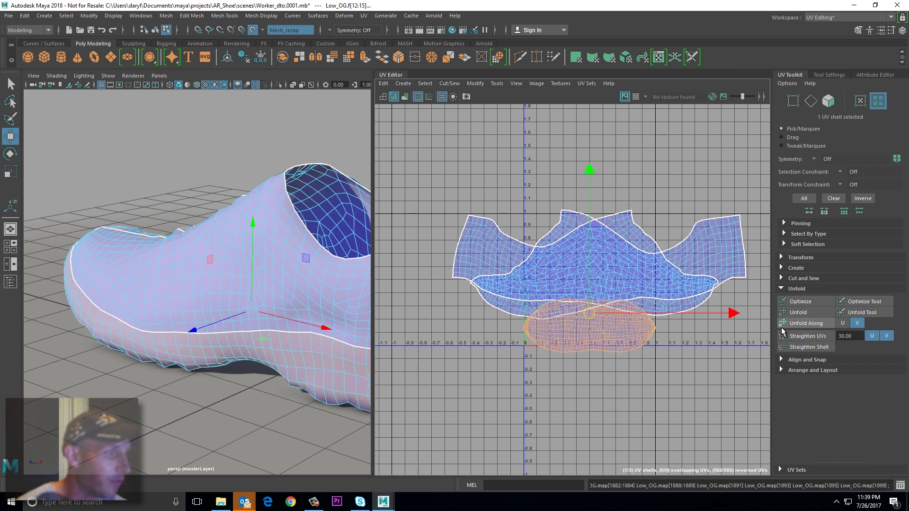
{"action": "left_click", "coordinate": [843, 323]}
{"action": "left_click", "coordinate": [805, 324]}
{"action": "scroll", "coordinate": [597, 308], "scroll_direction": "up", "scroll_amount": 2}
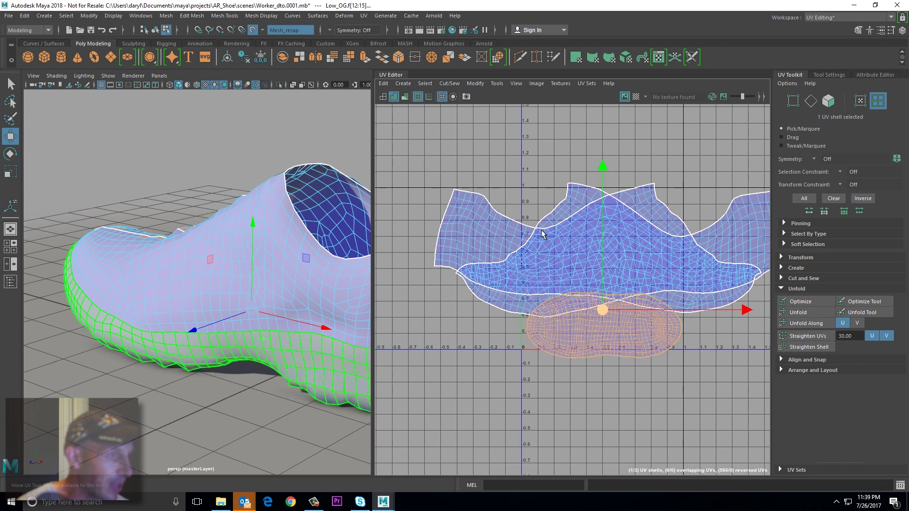
{"action": "left_click", "coordinate": [506, 158]}
{"action": "scroll", "coordinate": [674, 234], "scroll_direction": "down", "scroll_amount": 2}
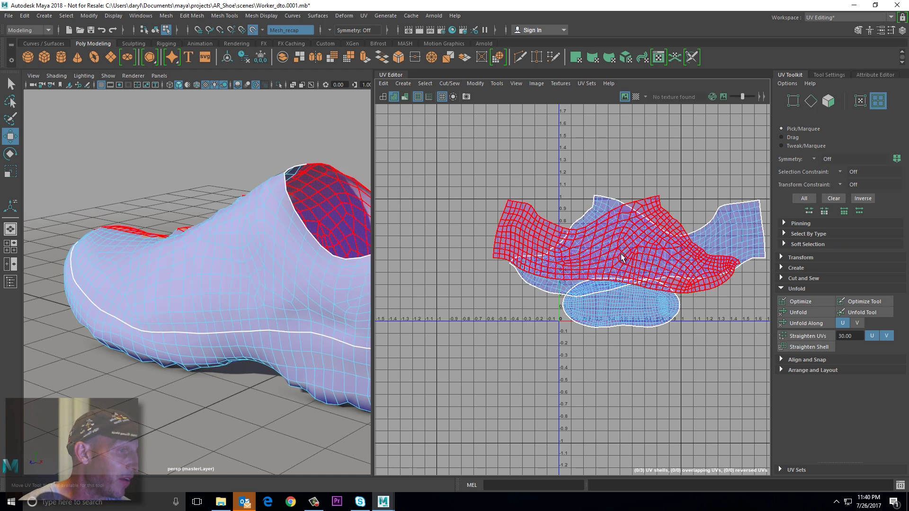
- Select all three UV shells and lay them out without overlap inside the 0–1 UV space
{"action": "left_click_drag", "start_coordinate": [572, 147], "coordinate": [710, 389]}
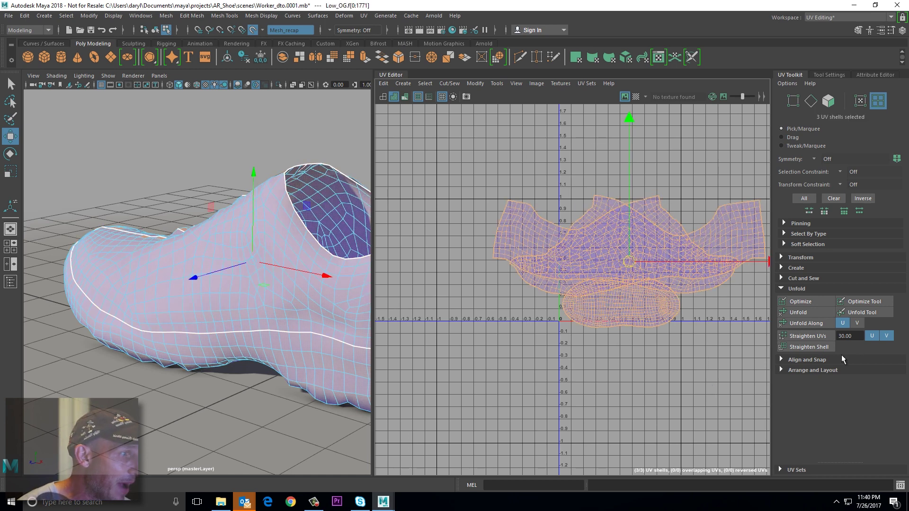
{"action": "left_click", "coordinate": [781, 289]}
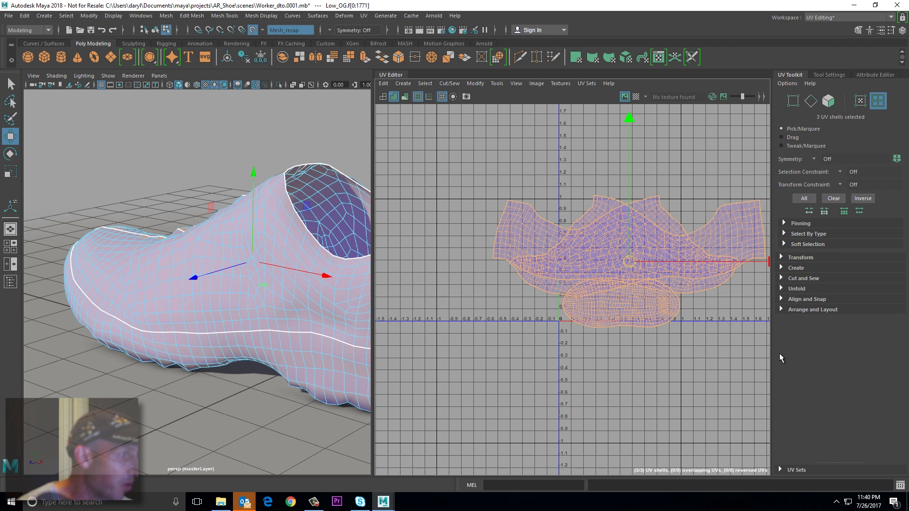
{"action": "left_click", "coordinate": [782, 310]}
{"action": "left_click", "coordinate": [798, 429]}
{"action": "right_click_drag", "start_coordinate": [390, 293], "coordinate": [577, 296], "text": "alt"}
{"action": "middle_click_drag", "start_coordinate": [577, 296], "coordinate": [432, 291], "text": "alt"}
{"action": "right_click_drag", "start_coordinate": [603, 293], "coordinate": [518, 288], "text": "alt"}
{"action": "middle_click_drag", "start_coordinate": [573, 289], "coordinate": [430, 291], "text": "alt"}
{"action": "right_click_drag", "start_coordinate": [467, 291], "coordinate": [587, 293], "text": "alt"}
{"action": "left_click", "coordinate": [696, 137]}
{"action": "middle_click_drag", "start_coordinate": [643, 193], "coordinate": [666, 202], "text": "alt"}
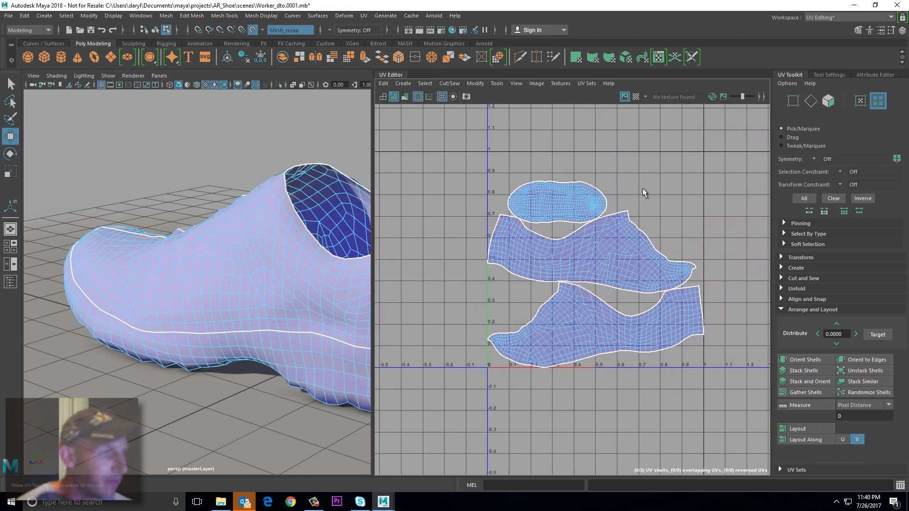
{"action": "right_click_drag", "start_coordinate": [643, 189], "coordinate": [669, 200], "text": "alt"}
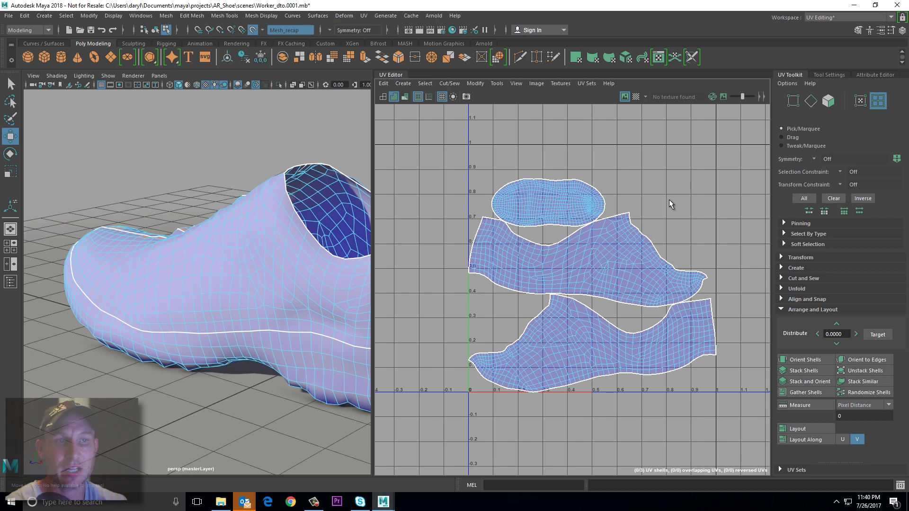
{"action": "left_click", "coordinate": [516, 188]}
{"action": "scroll", "coordinate": [580, 182], "scroll_direction": "down", "scroll_amount": 3}
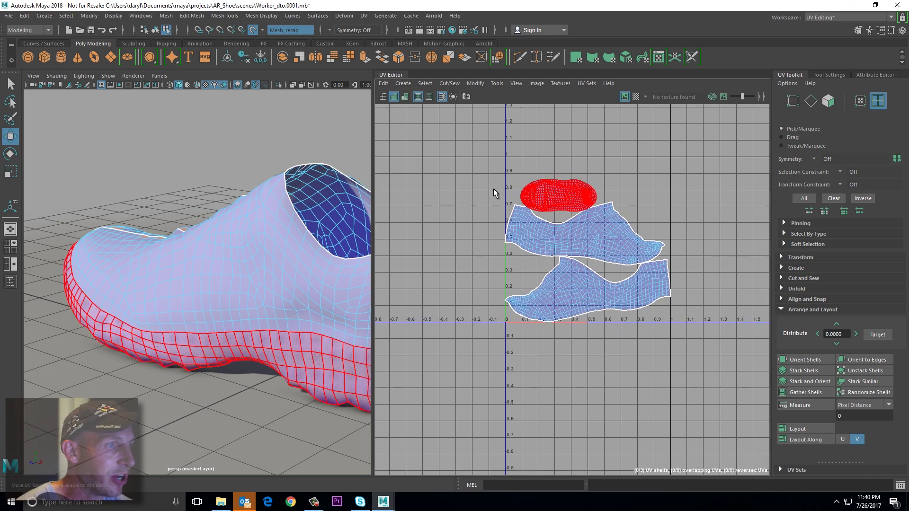
- Return the low-poly shoe to object mode, deselect it, collapse the UV Editor and frame the whole shoe in the perspective view
{"action": "left_click_drag", "start_coordinate": [231, 201], "coordinate": [266, 212], "text": "alt"}
{"action": "right_click_drag", "start_coordinate": [266, 212], "coordinate": [317, 169]}
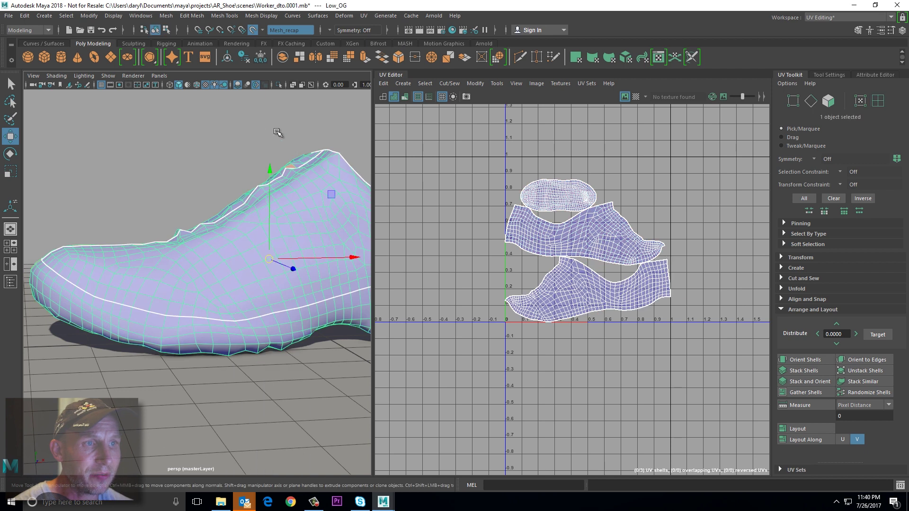
{"action": "left_click", "coordinate": [293, 133]}
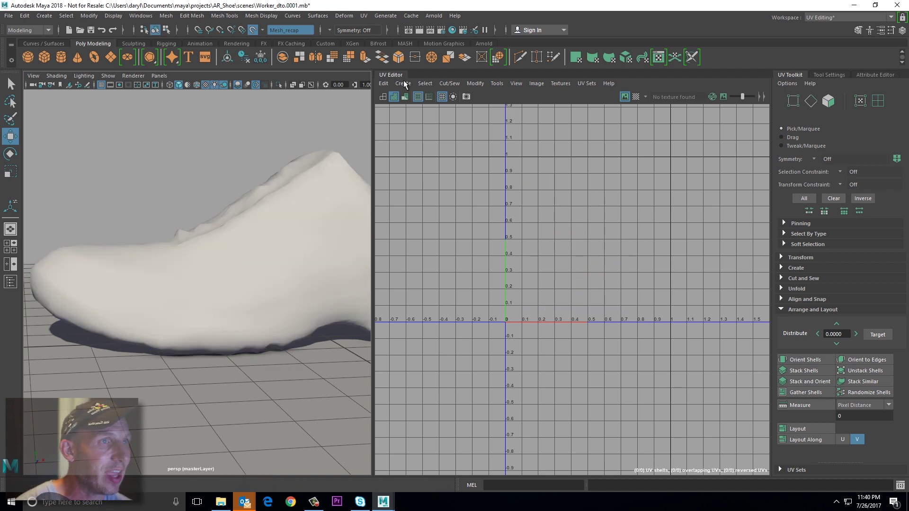
{"action": "left_click", "coordinate": [390, 74]}
{"action": "left_click_drag", "start_coordinate": [208, 213], "coordinate": [274, 253], "text": "alt"}
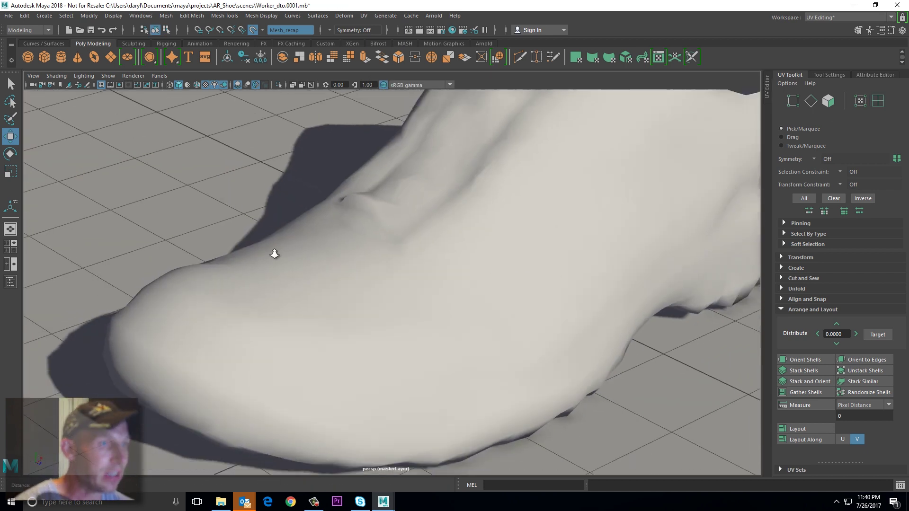
{"action": "scroll", "coordinate": [378, 246], "scroll_direction": "down", "scroll_amount": 6}
{"action": "left_click_drag", "start_coordinate": [378, 246], "coordinate": [353, 234], "text": "alt"}
{"action": "left_click_drag", "start_coordinate": [422, 269], "coordinate": [406, 259], "text": "alt"}
{"action": "right_click_drag", "start_coordinate": [405, 260], "coordinate": [468, 263], "text": "alt"}
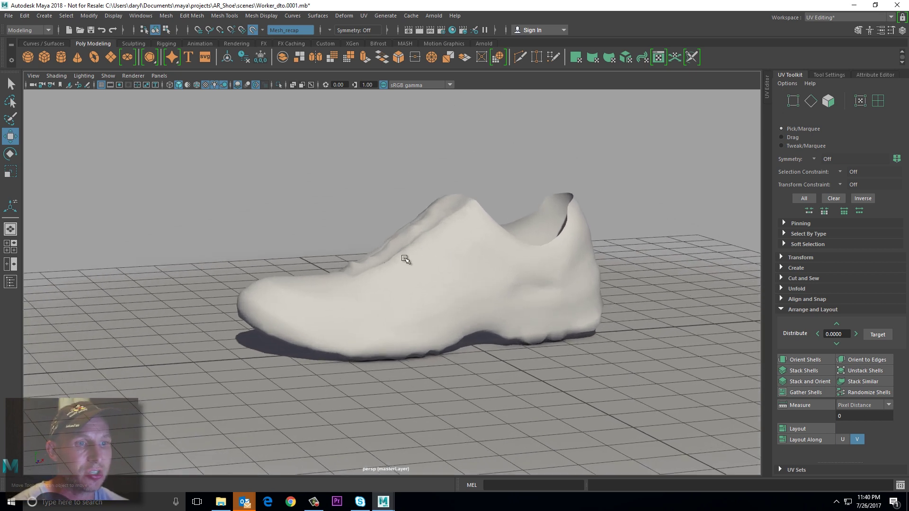
{"action": "right_click_drag", "start_coordinate": [375, 258], "coordinate": [403, 263], "text": "alt"}
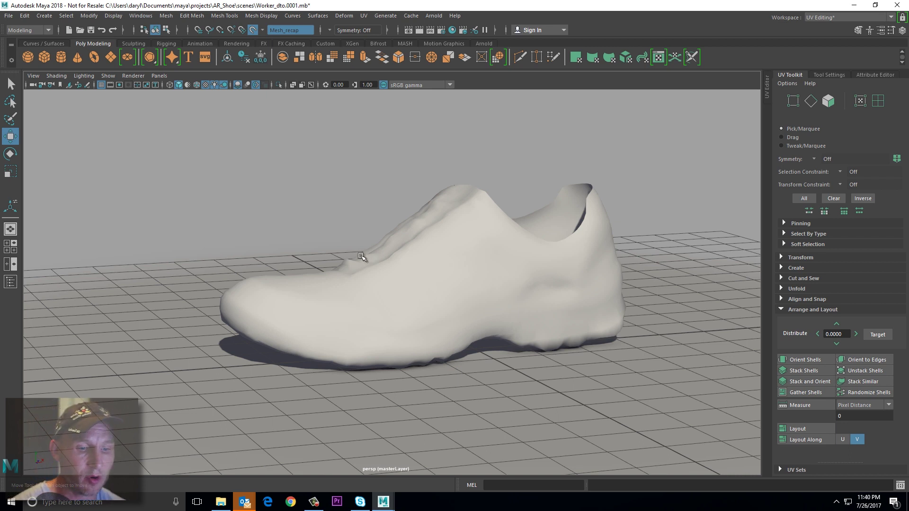
- Show the Outliner and unhide the scanned shoe Mesh_recap
{"action": "key", "text": "space"}
{"action": "left_click_drag", "start_coordinate": [360, 167], "coordinate": [349, 220]}
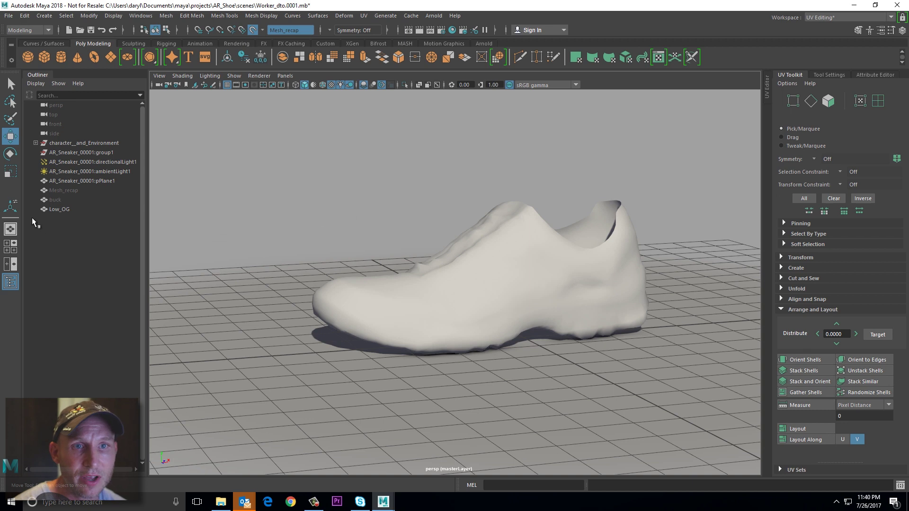
{"action": "left_click", "coordinate": [64, 190]}
{"action": "key", "text": "h"}
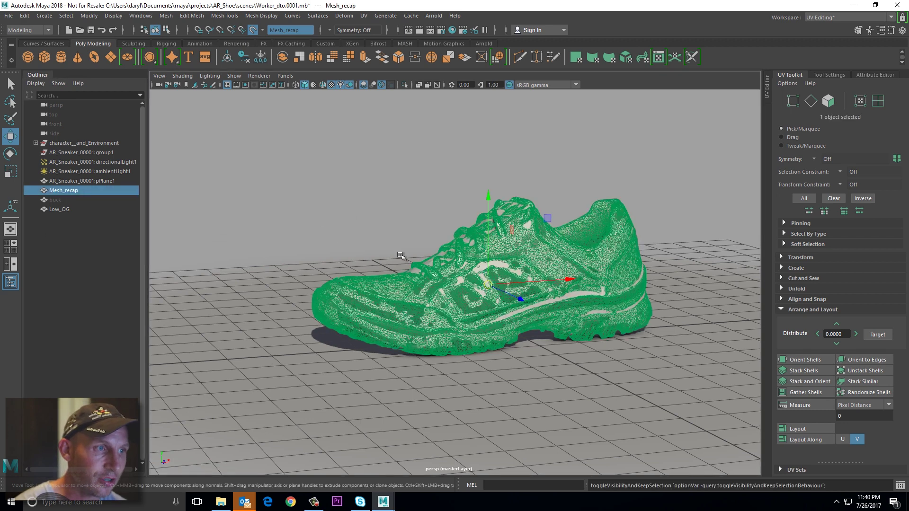
- Select Low_OG, switch to the Rendering menu set and open Transfer Maps with it as the target mesh
{"action": "left_click", "coordinate": [66, 208]}
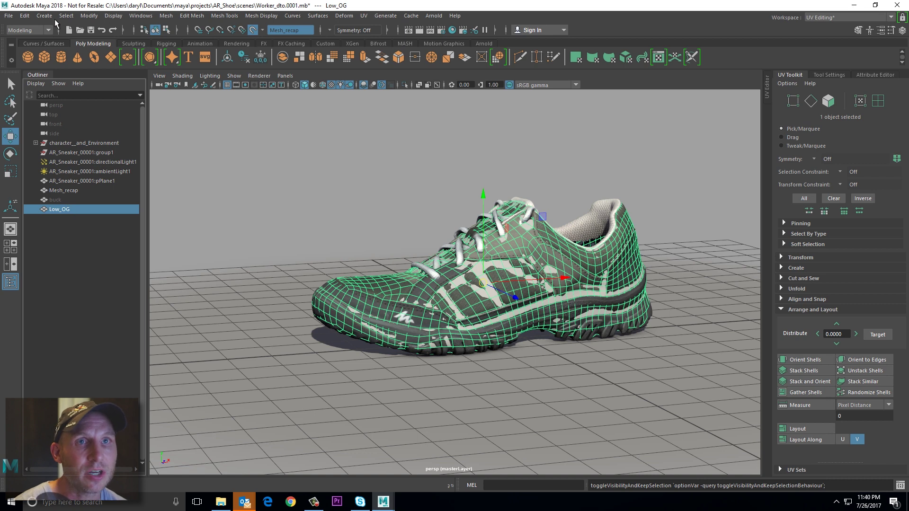
{"action": "left_click", "coordinate": [27, 30]}
{"action": "left_click", "coordinate": [47, 79]}
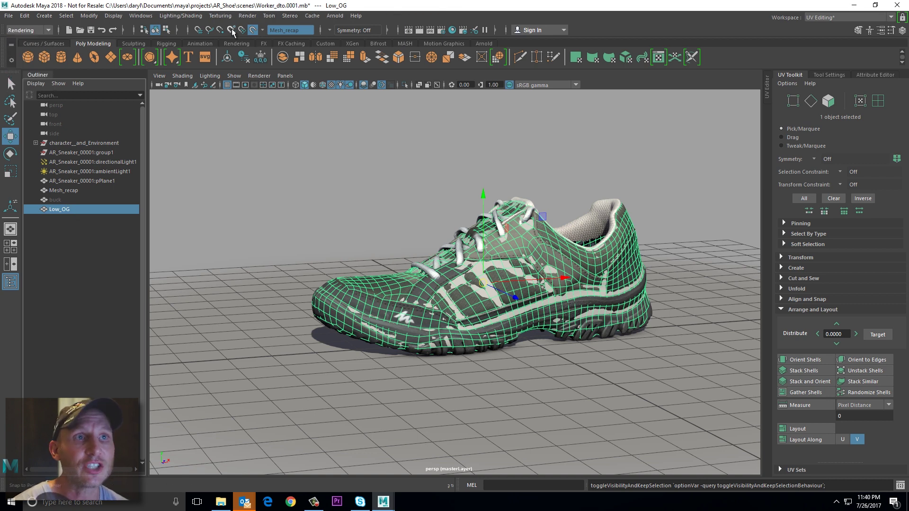
{"action": "left_click", "coordinate": [220, 15]}
{"action": "mouse_move", "coordinate": [178, 17]}
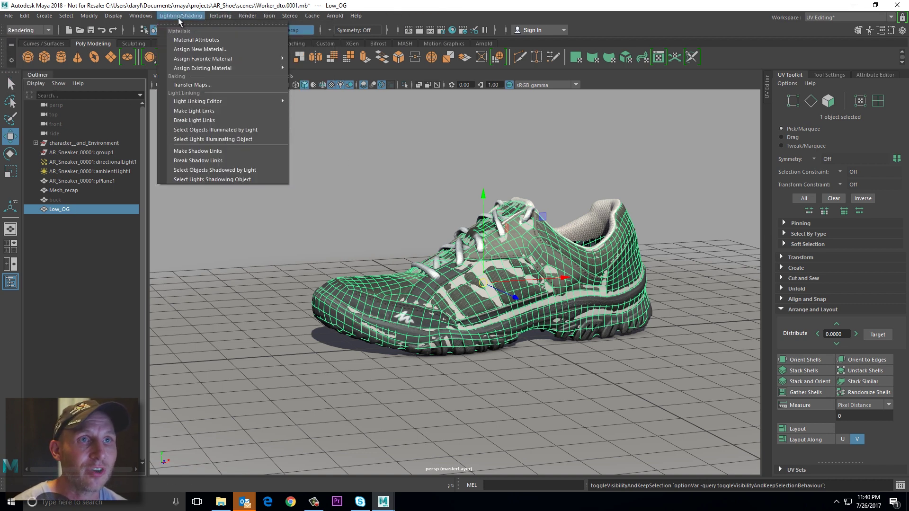
{"action": "left_click", "coordinate": [200, 84]}
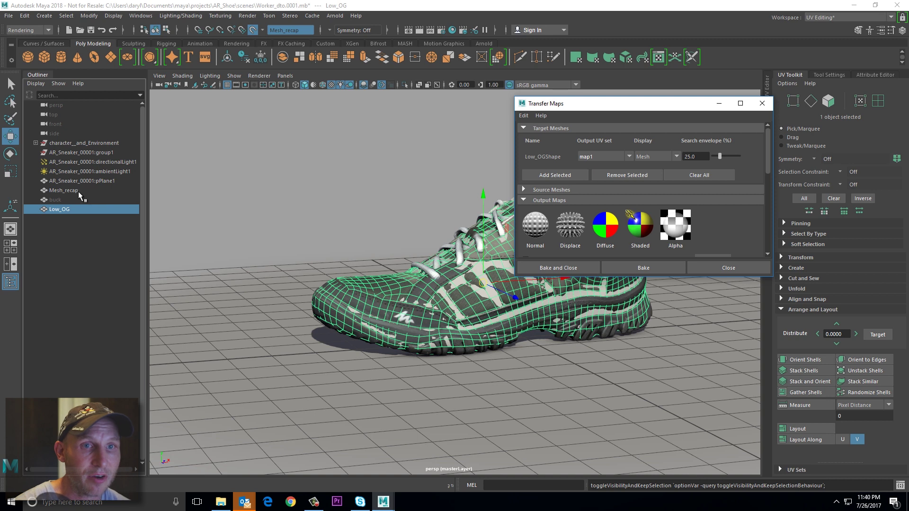
- Add Mesh_recap as the source mesh for the map transfer
{"action": "left_click", "coordinate": [63, 190]}
{"action": "left_click", "coordinate": [524, 189]}
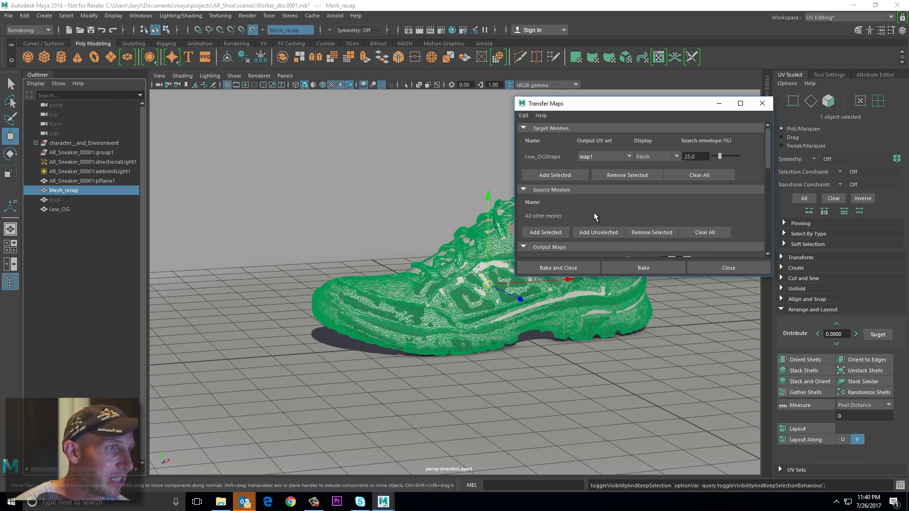
{"action": "left_click", "coordinate": [544, 232]}
- Bake the diffuse color and normal maps as JPEG files from the scan onto the low-poly shoe, and close Transfer Maps
{"action": "left_click_drag", "start_coordinate": [767, 159], "coordinate": [769, 186]}
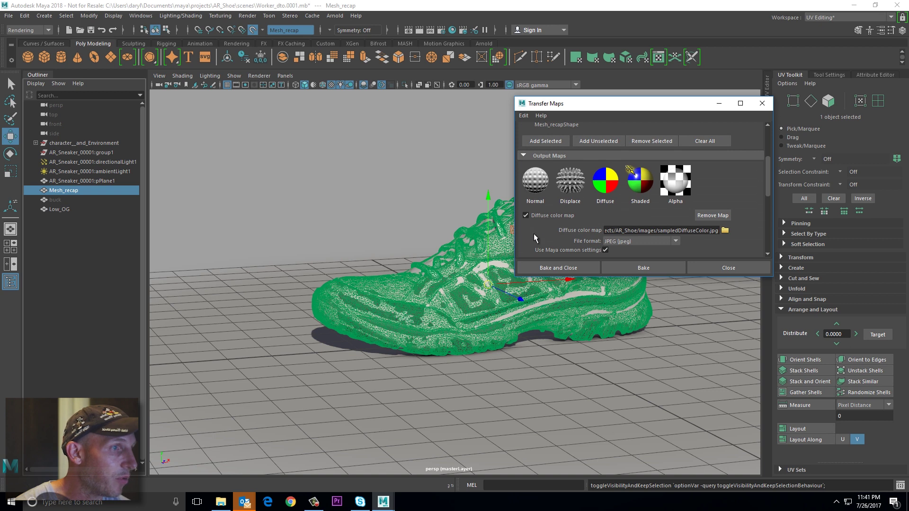
{"action": "left_click_drag", "start_coordinate": [768, 187], "coordinate": [758, 222]}
{"action": "left_click", "coordinate": [645, 268]}
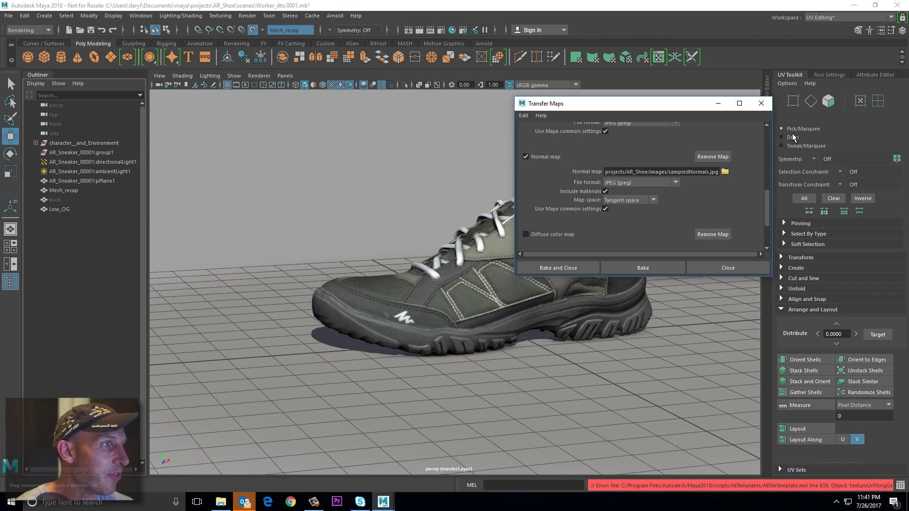
{"action": "left_click", "coordinate": [761, 104]}
- Delete the construction history of Low_OG
{"action": "left_click", "coordinate": [61, 210]}
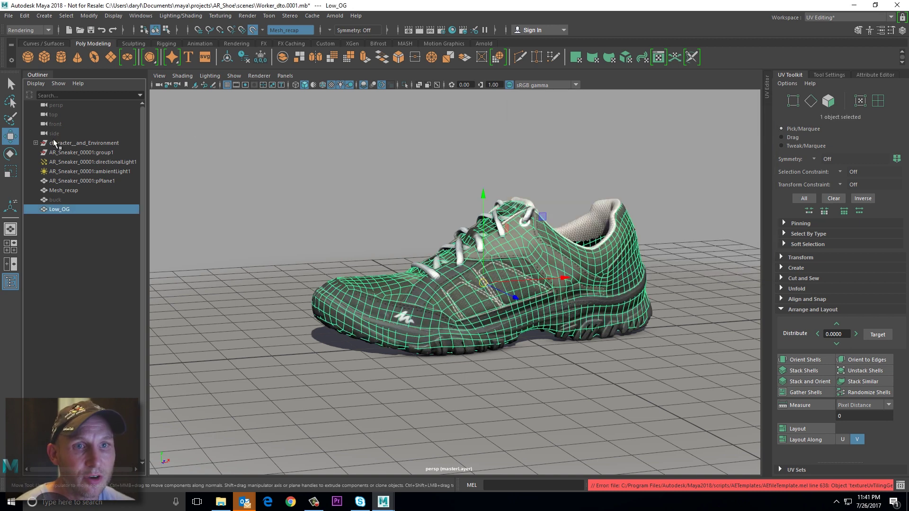
{"action": "left_click", "coordinate": [24, 15]}
{"action": "mouse_move", "coordinate": [66, 128]}
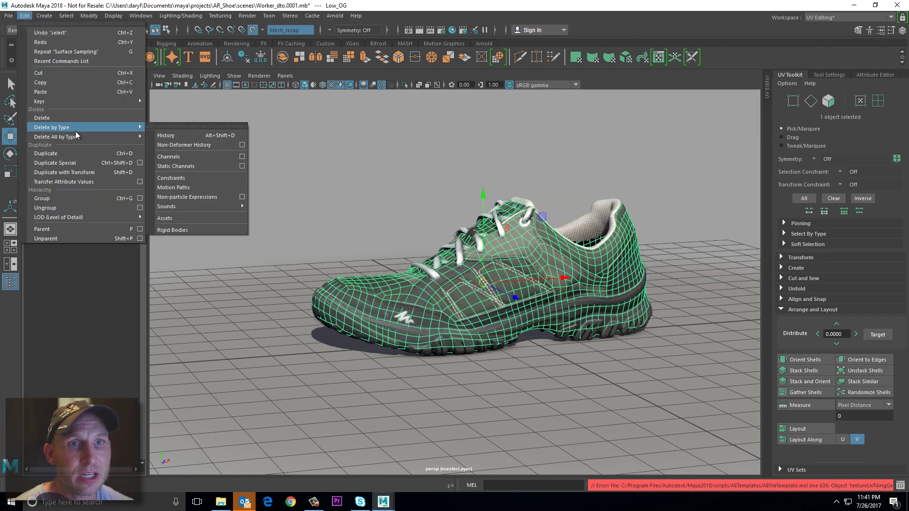
{"action": "left_click", "coordinate": [166, 136]}
- Move the Low_OG shoe straight up until it is clear of the scanned shoe, and deselect it
{"action": "left_click_drag", "start_coordinate": [484, 196], "coordinate": [460, 75]}
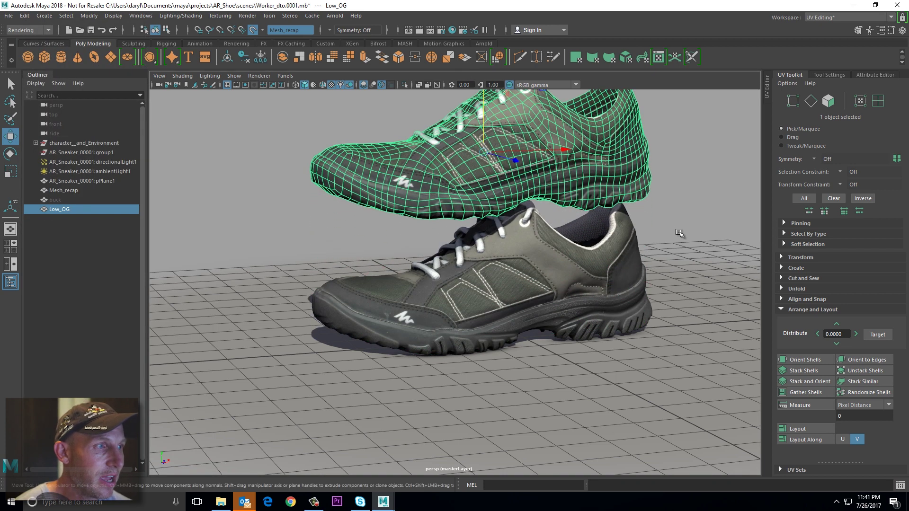
{"action": "left_click", "coordinate": [676, 219]}
{"action": "left_click_drag", "start_coordinate": [634, 188], "coordinate": [626, 161], "text": "alt"}
{"action": "middle_click_drag", "start_coordinate": [626, 189], "coordinate": [591, 313], "text": "alt"}
{"action": "left_click", "coordinate": [591, 312]}
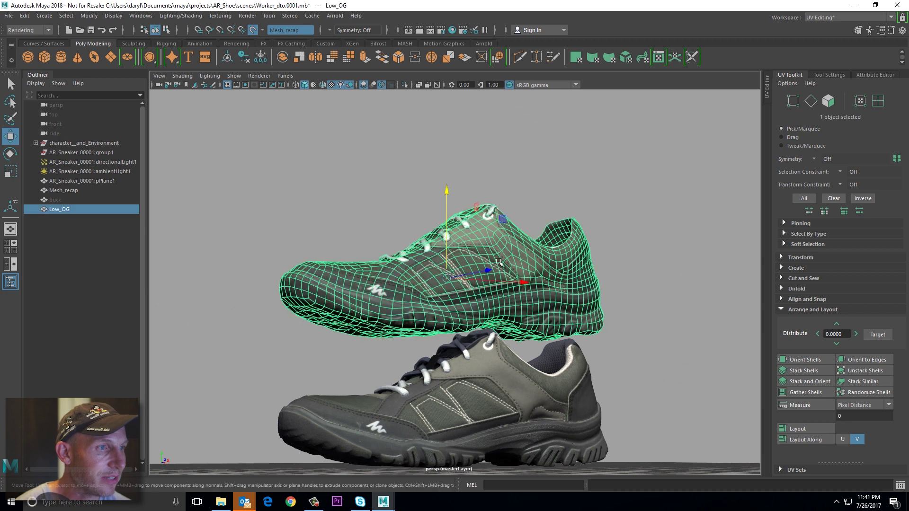
{"action": "left_click_drag", "start_coordinate": [446, 189], "coordinate": [442, 179]}
{"action": "left_click", "coordinate": [642, 227]}
- Compare the textured low-poly shoe with the original scan below it, selecting each mesh to examine its wireframe and surface detail
{"action": "left_click_drag", "start_coordinate": [625, 246], "coordinate": [629, 284], "text": "alt"}
{"action": "right_click_drag", "start_coordinate": [629, 284], "coordinate": [520, 300], "text": "alt"}
{"action": "left_click_drag", "start_coordinate": [519, 301], "coordinate": [517, 291], "text": "alt"}
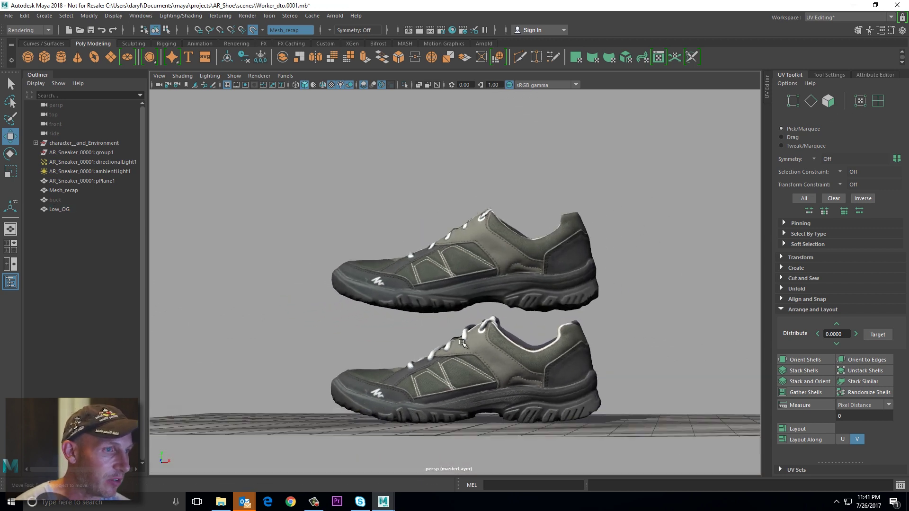
{"action": "scroll", "coordinate": [493, 381], "scroll_direction": "up", "scroll_amount": 2}
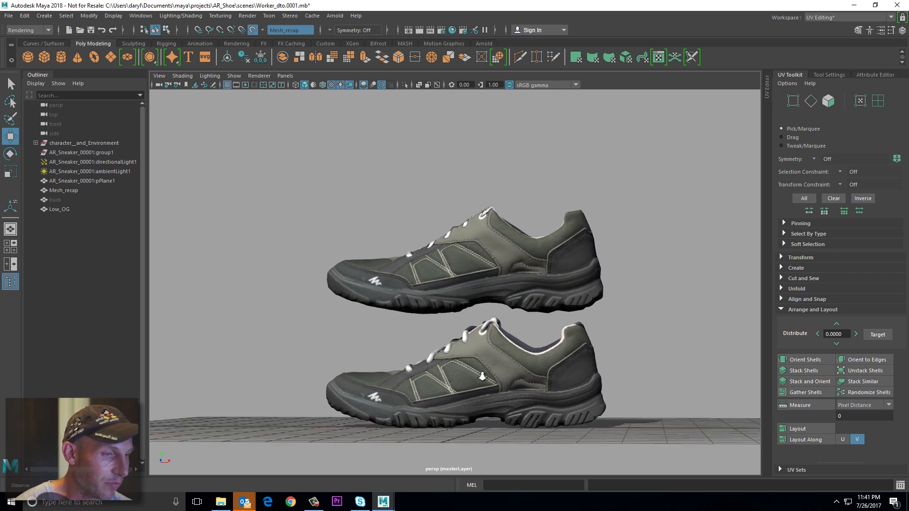
{"action": "left_click", "coordinate": [64, 190]}
{"action": "left_click_drag", "start_coordinate": [358, 211], "coordinate": [382, 245], "text": "alt"}
{"action": "left_click", "coordinate": [379, 274]}
{"action": "left_click_drag", "start_coordinate": [345, 212], "coordinate": [379, 215], "text": "alt"}
{"action": "left_click", "coordinate": [355, 211]}
{"action": "left_click", "coordinate": [361, 255]}
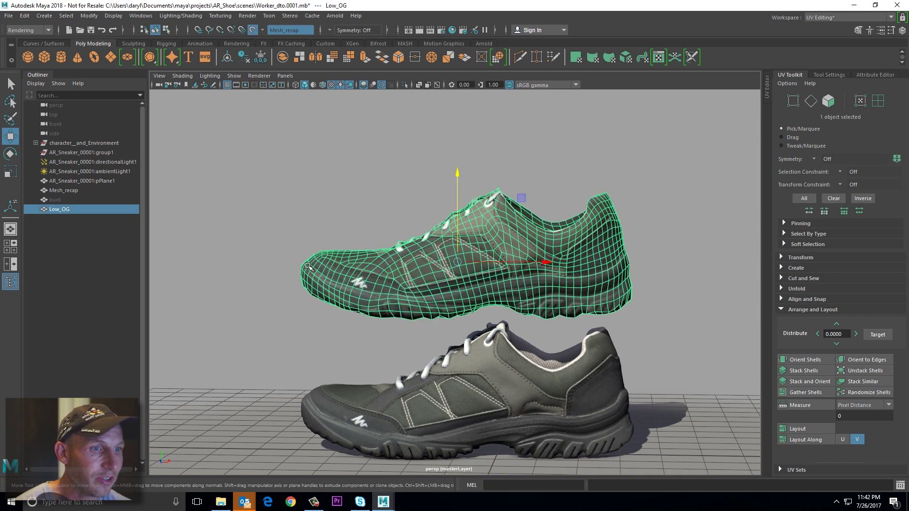
{"action": "mouse_move", "coordinate": [527, 261]}
{"action": "left_mouse_down", "text": "alt"}
{"action": "mouse_move", "coordinate": [557, 275]}
{"action": "mouse_move", "coordinate": [513, 266]}
{"action": "mouse_move", "coordinate": [527, 263]}
{"action": "left_mouse_up", "text": "alt"}
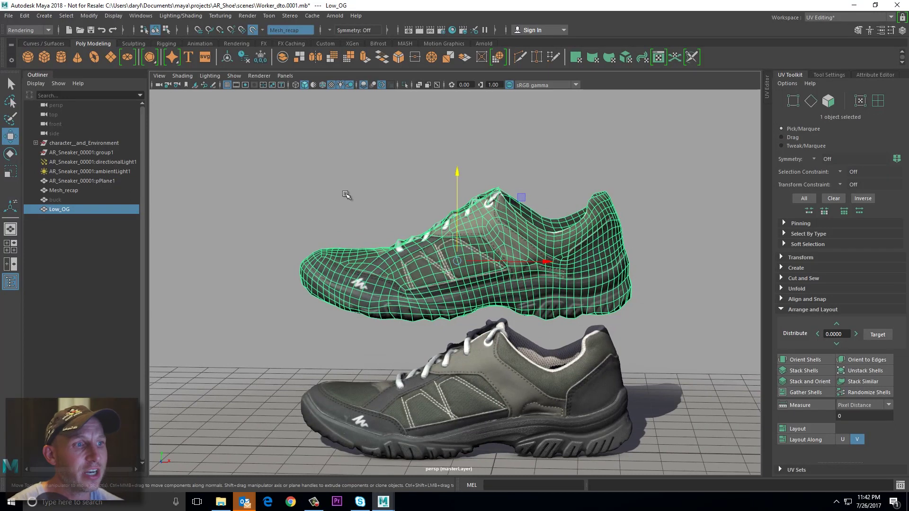